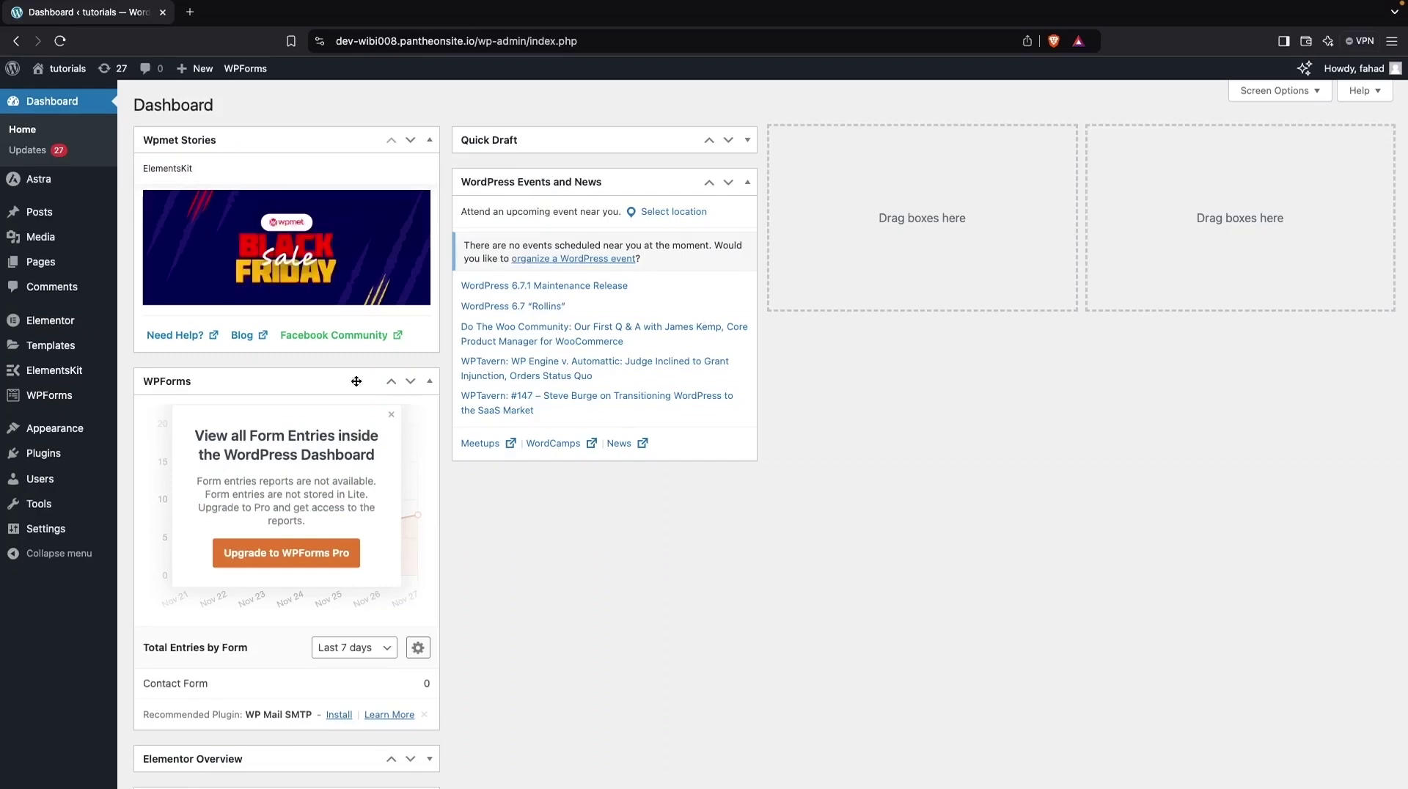
Step: Go to Add New Plugin from the Plugins menu in the admin sidebar
mouse_move(43, 468)
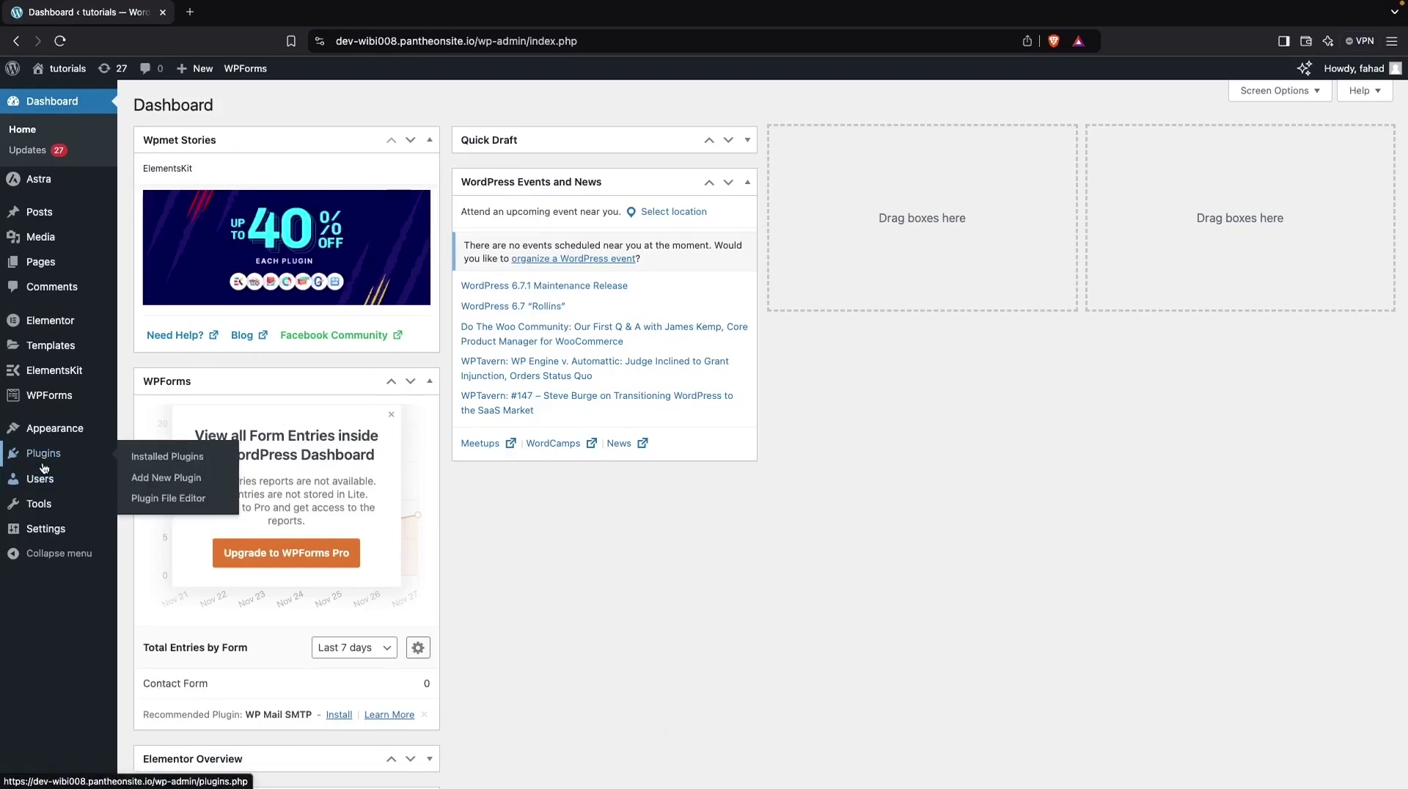
left_click(167, 478)
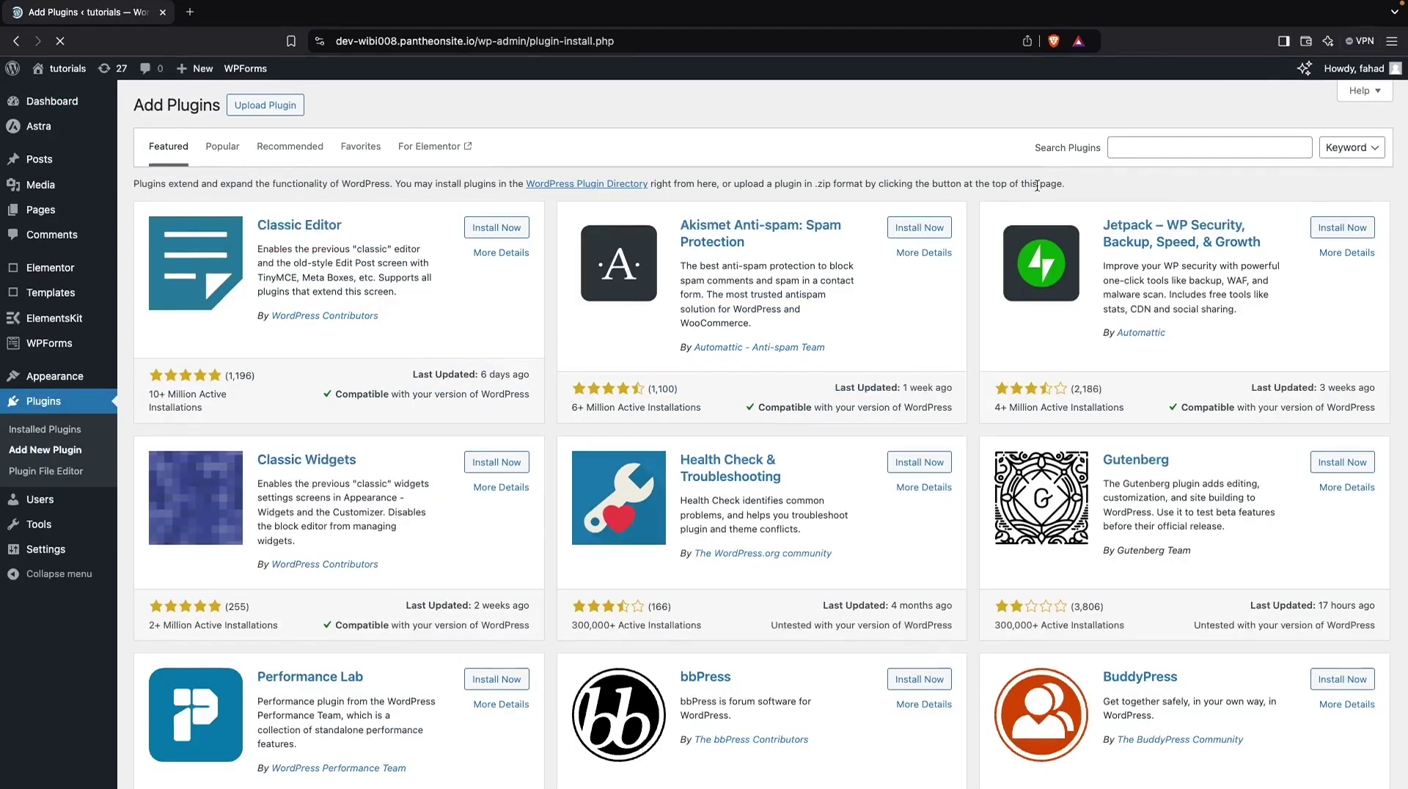
Step: Search plugins for 'advanced google', then install and activate Advanced Google reCAPTCHA
left_click(1168, 148)
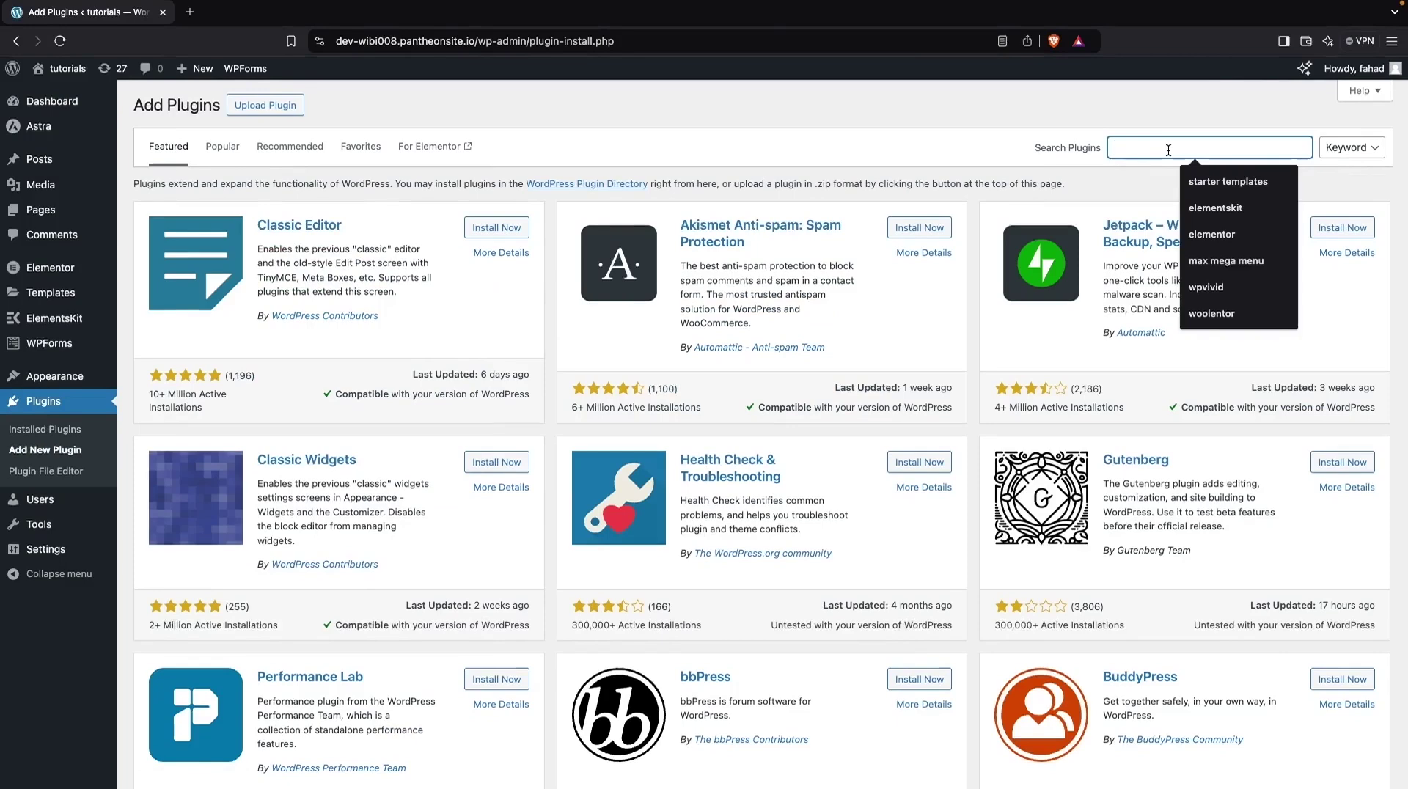
type("advanced google")
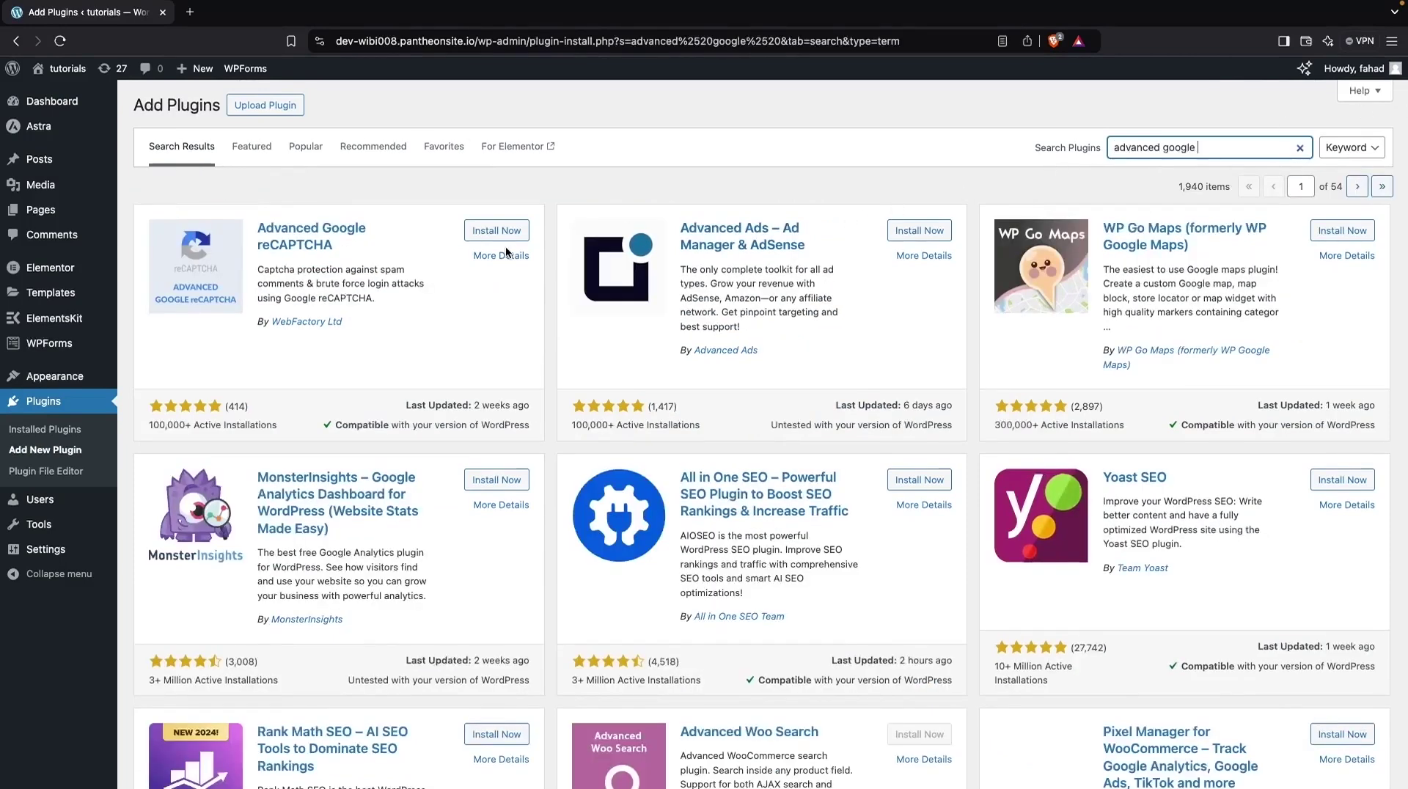
left_click(487, 233)
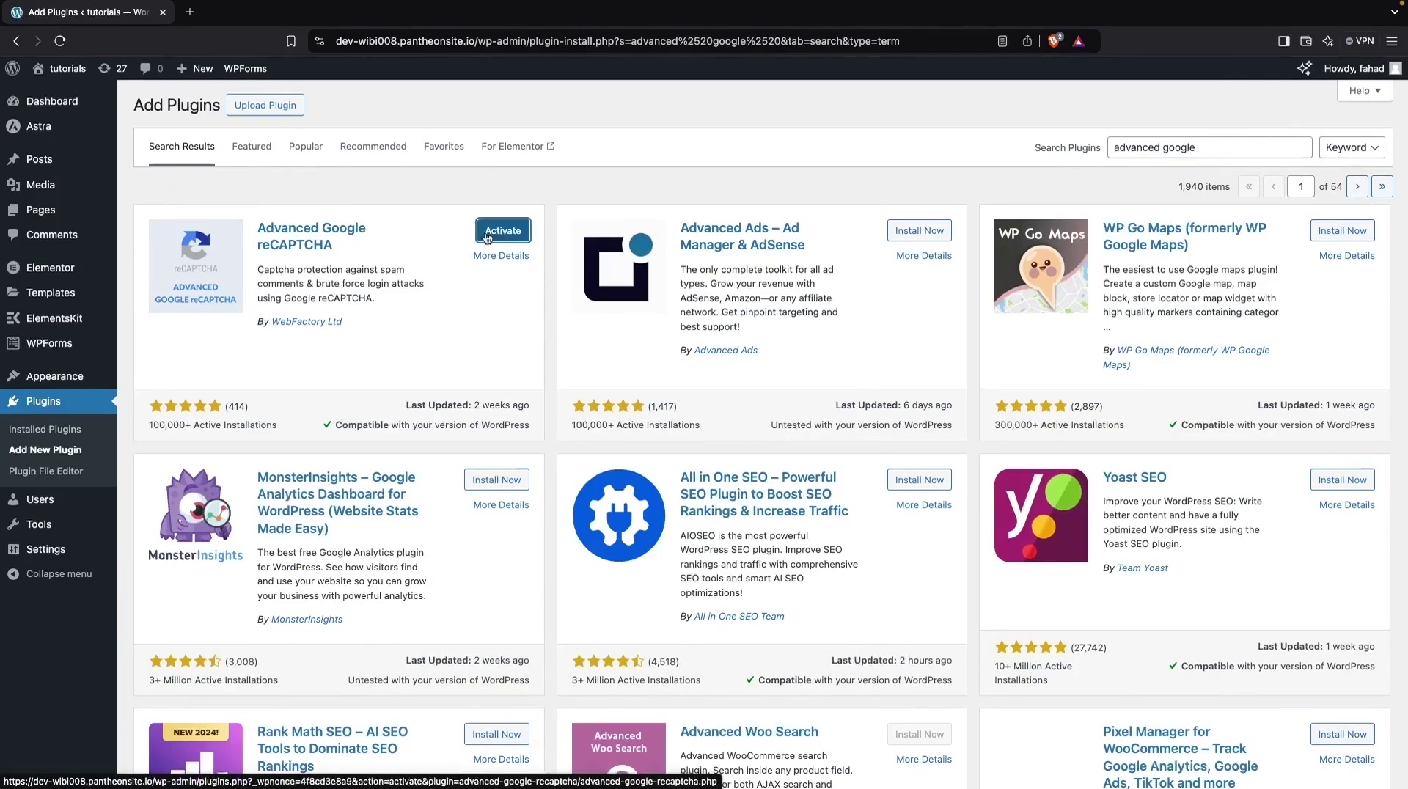
left_click(505, 235)
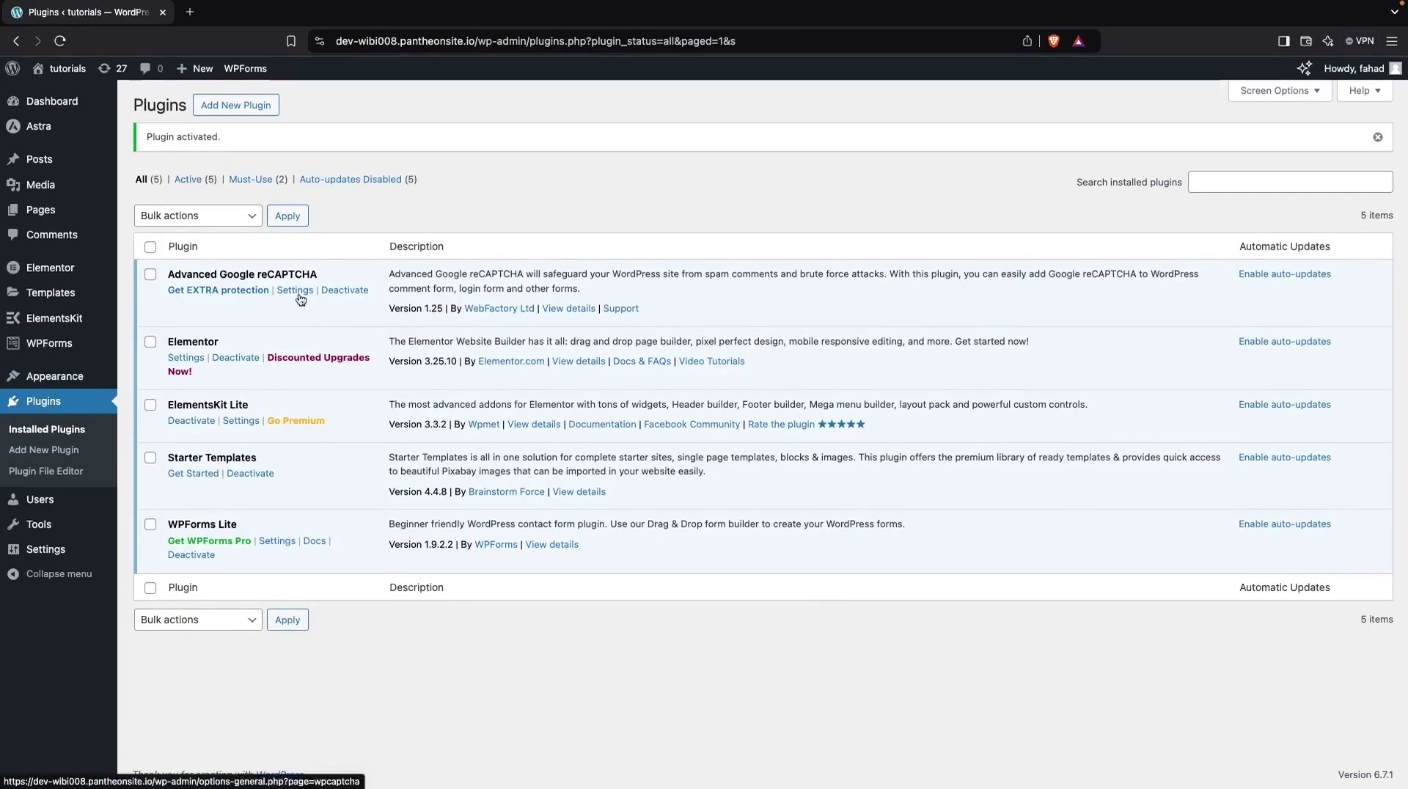
Step: In Advanced Google reCAPTCHA settings, set the captcha to Google reCAPTCHA v2 and pick its card
mouse_move(75, 541)
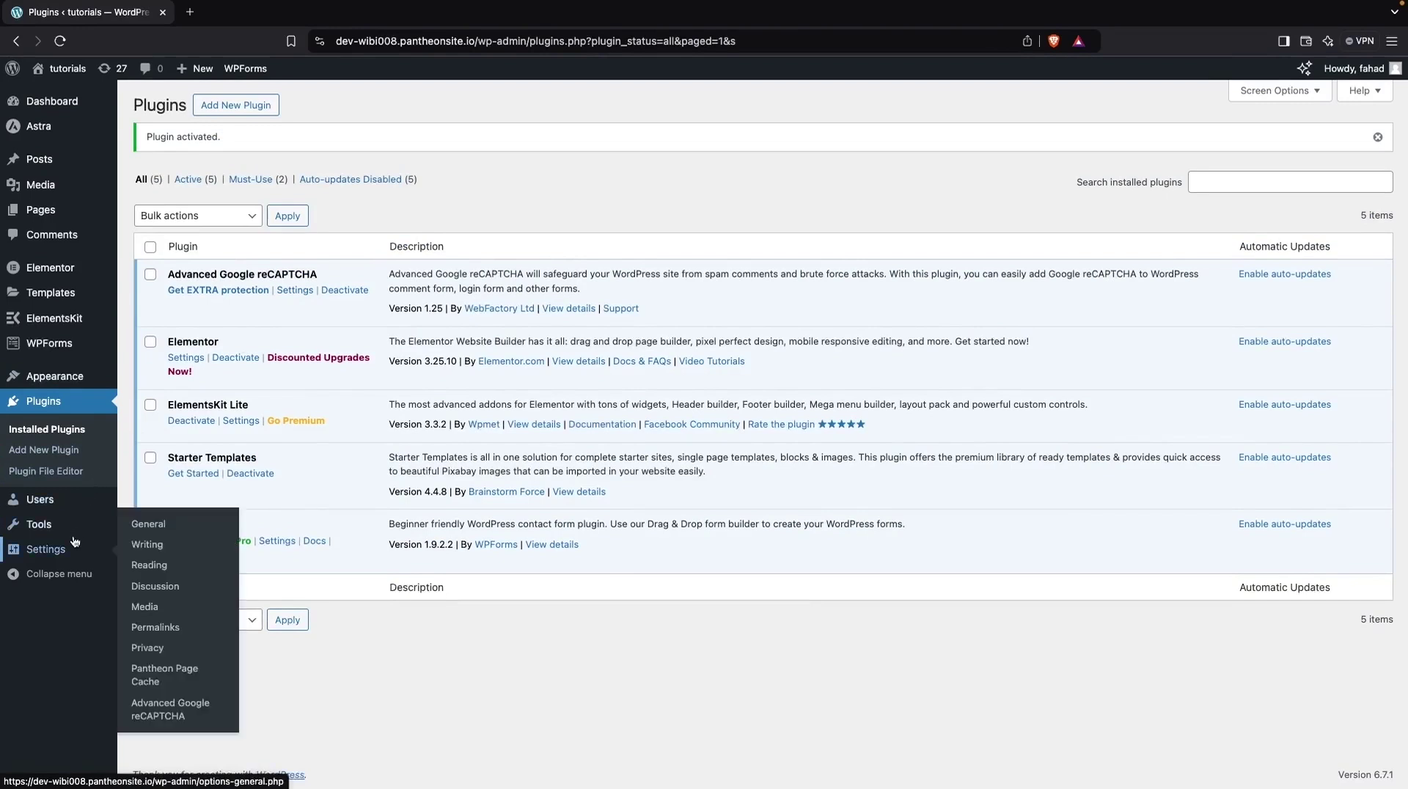
left_click(203, 718)
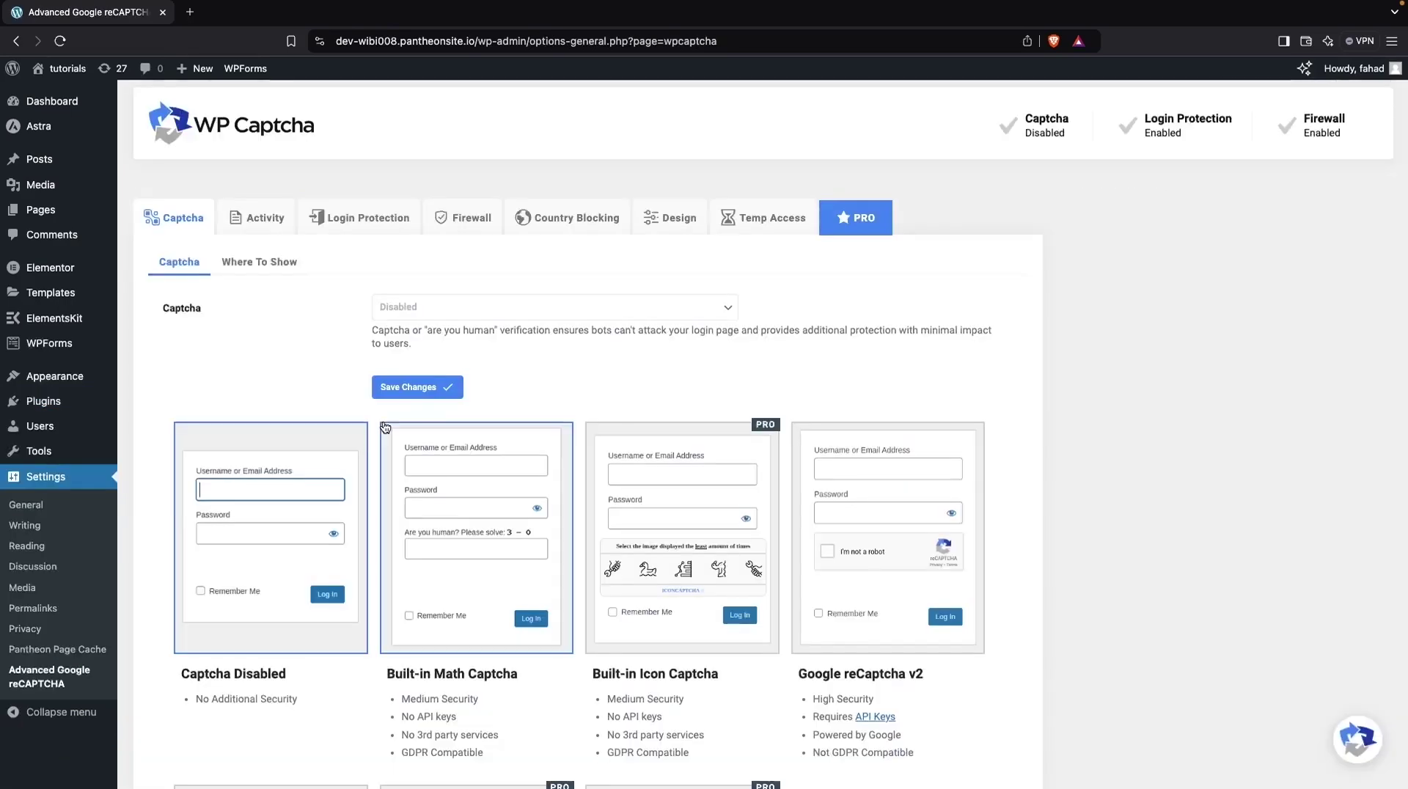
scroll(385, 427, "down", 2)
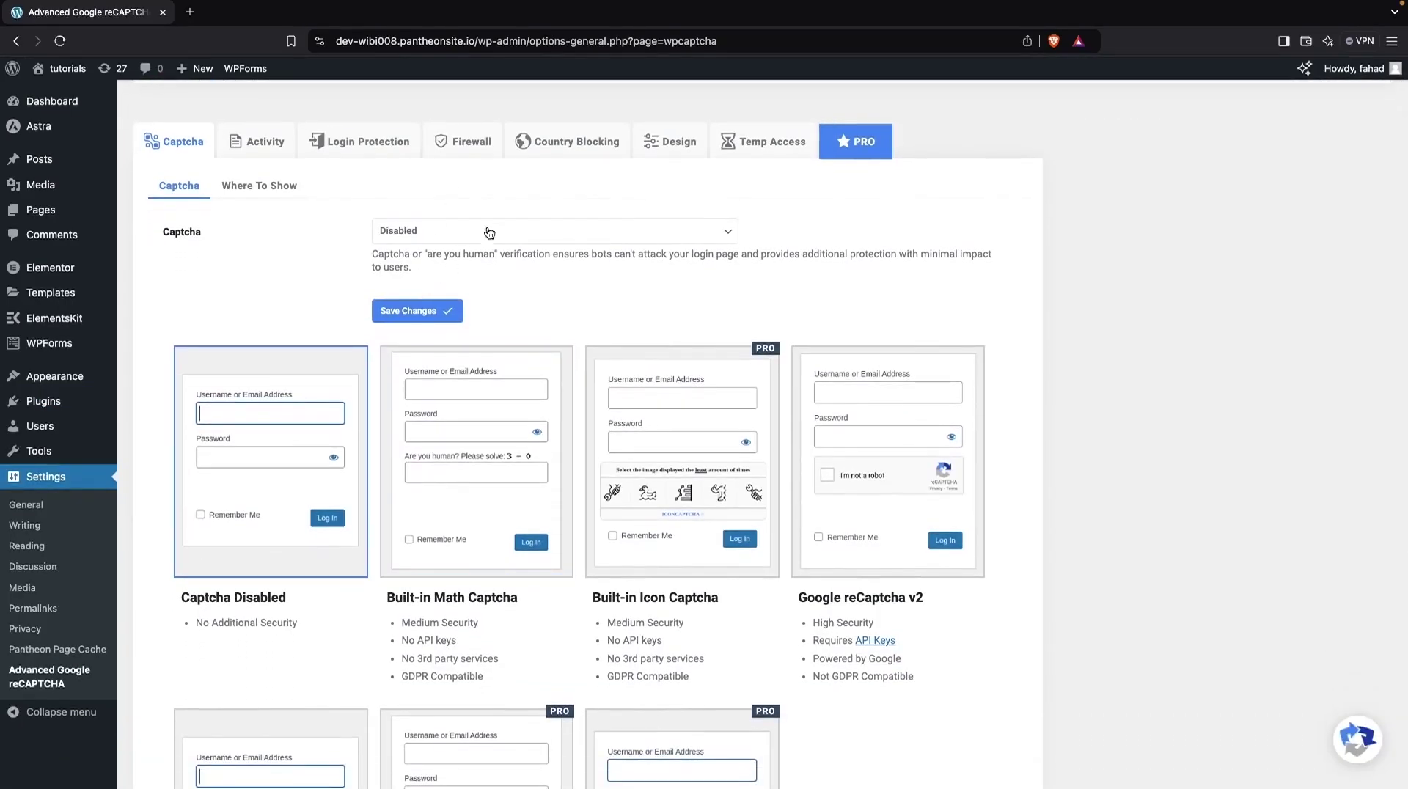
left_click(487, 235)
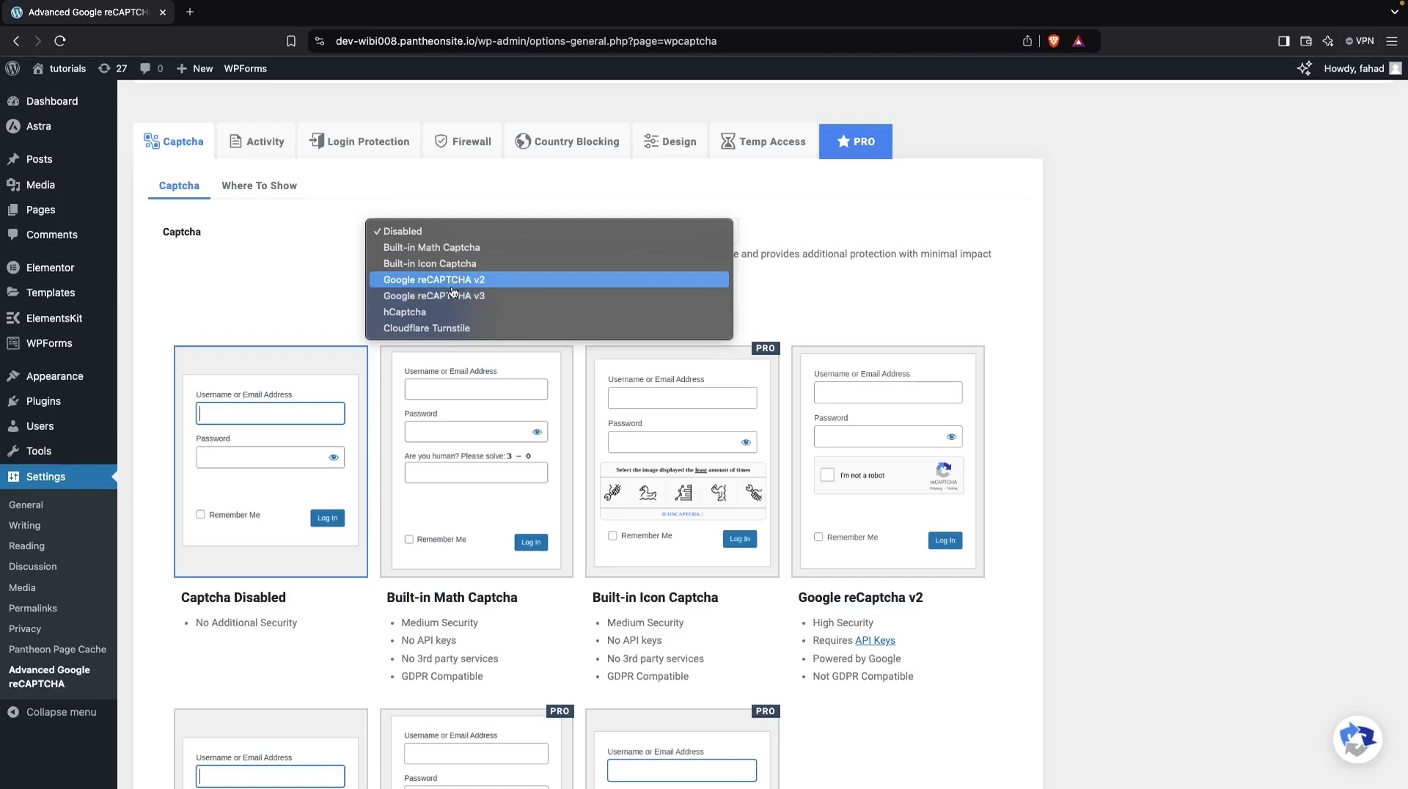
left_click(452, 291)
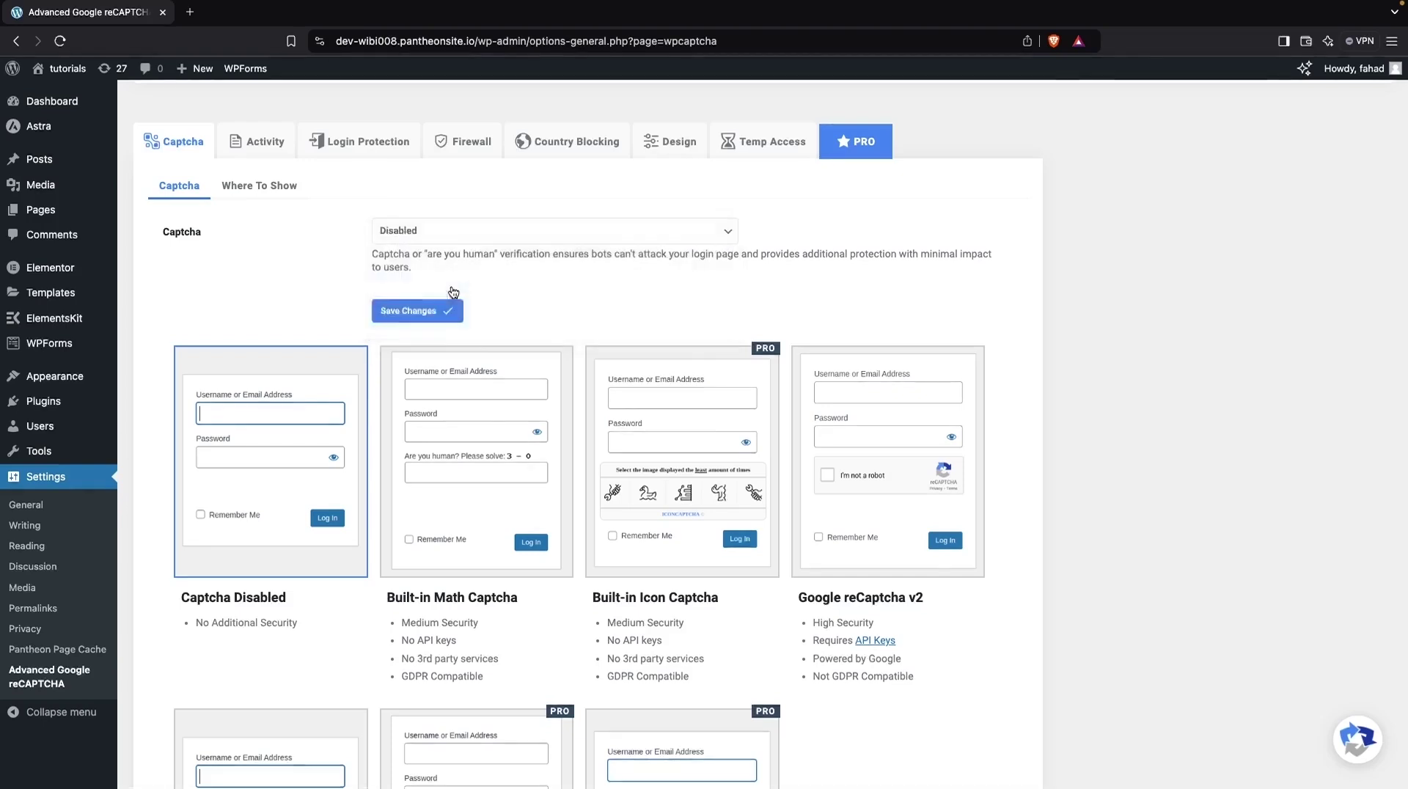
scroll(407, 311, "down", 4)
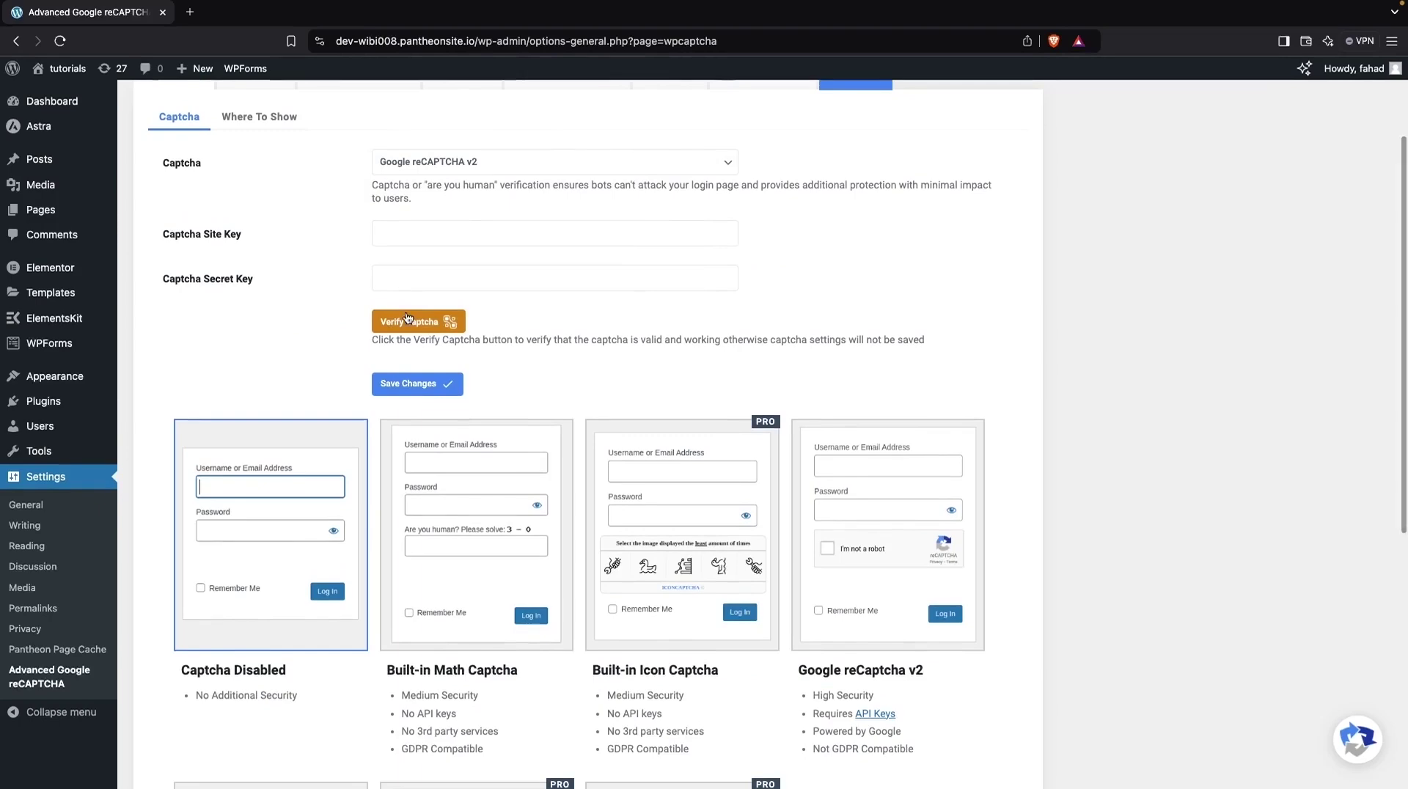
left_click(881, 432)
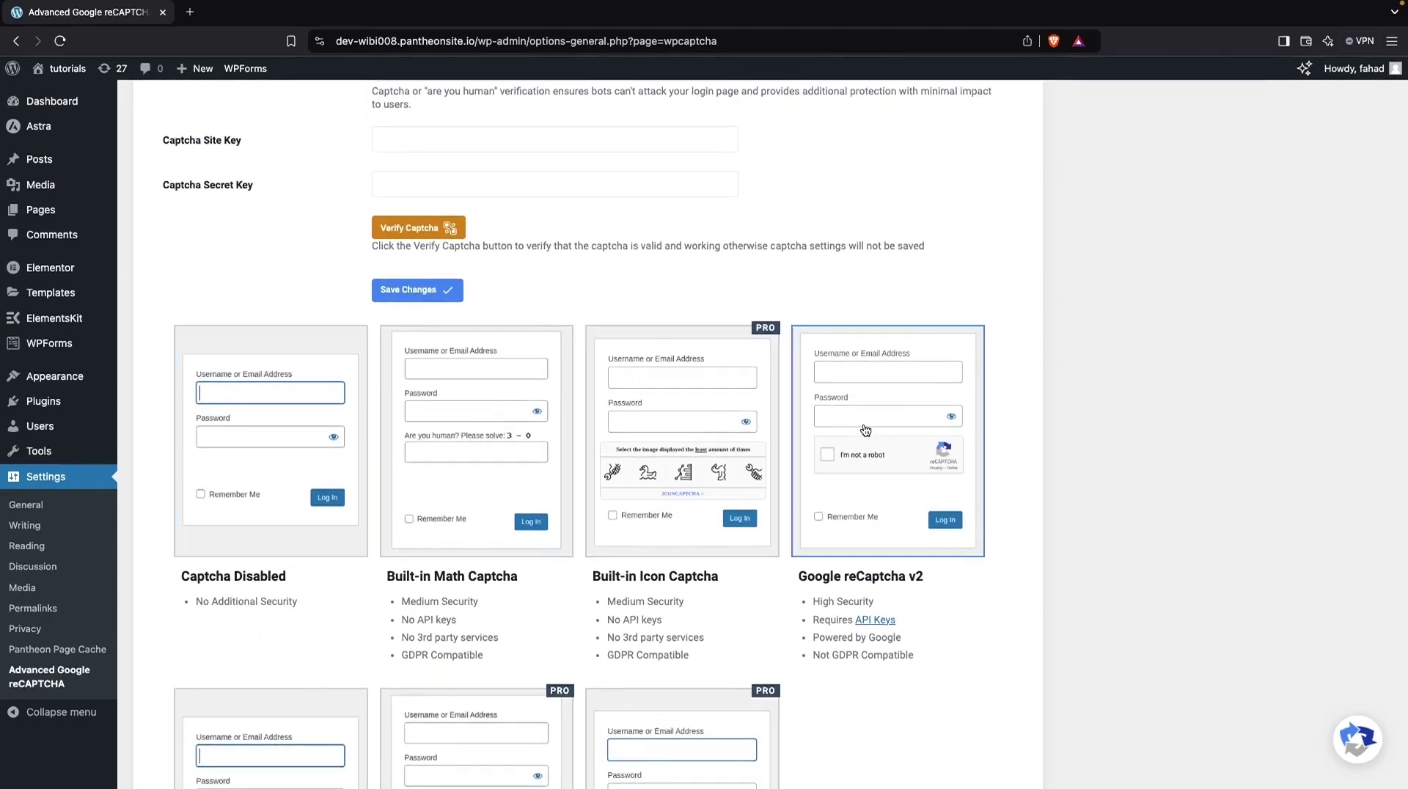
scroll(685, 310, "up", 4)
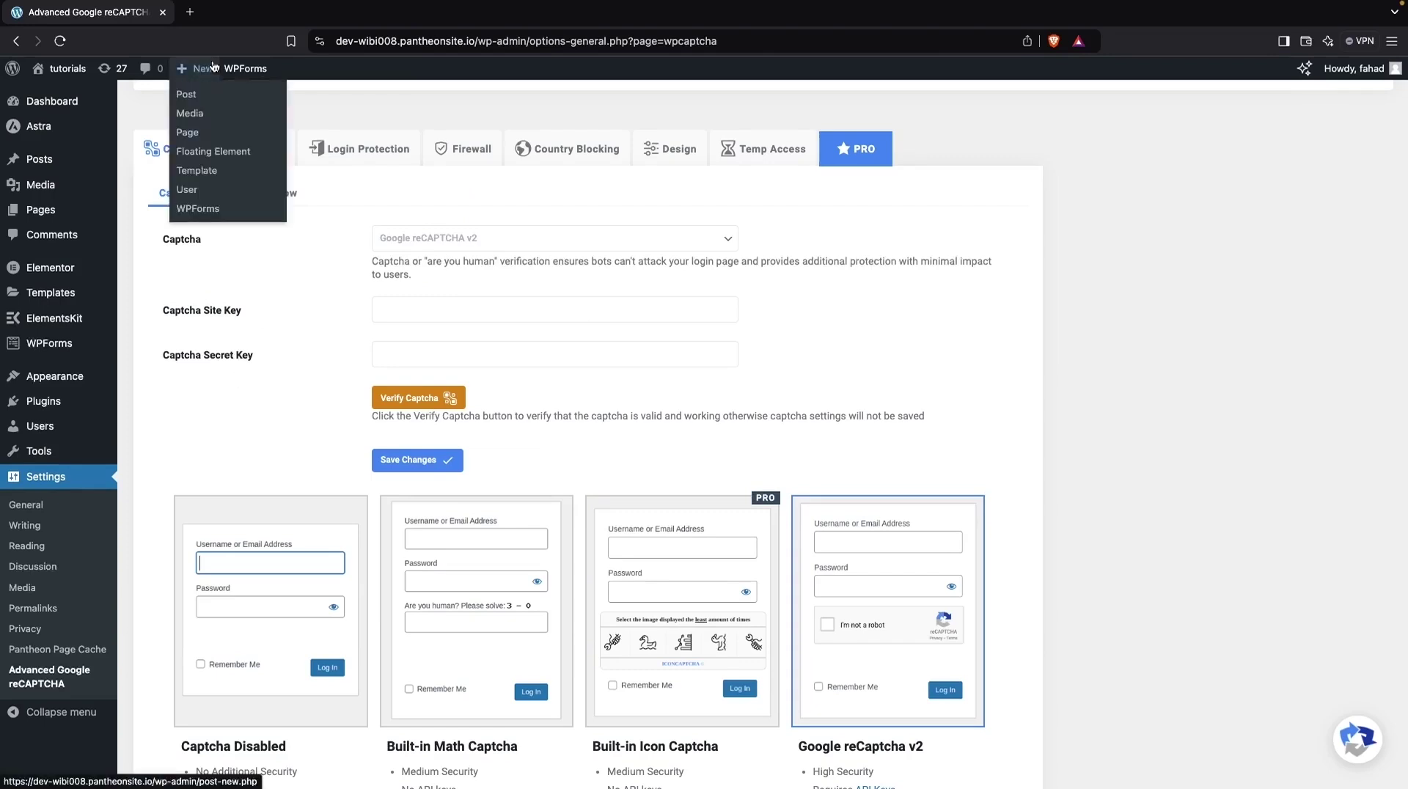
Step: Search Google in a new tab for 'google recaptcha v2'
left_click(190, 12)
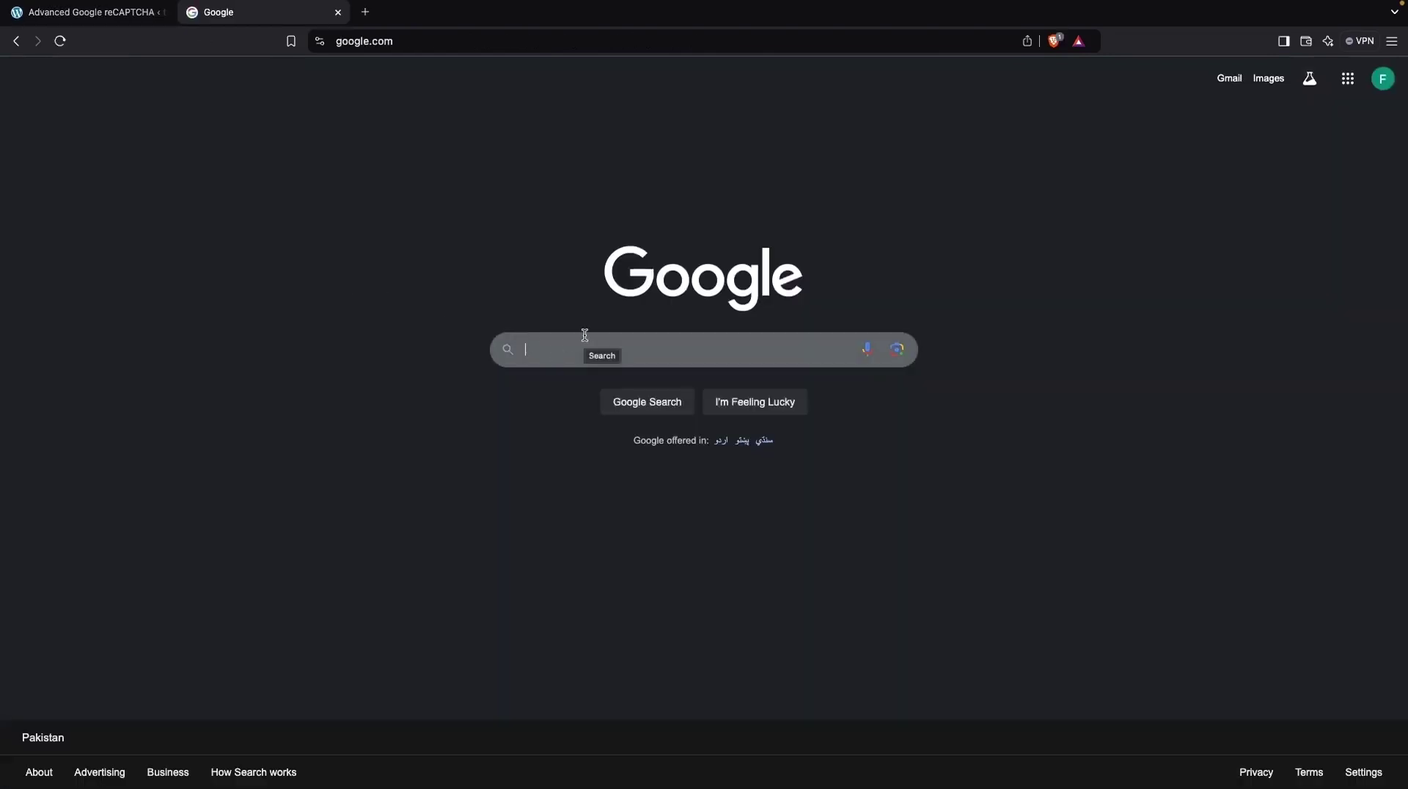
left_click(582, 331)
type("google recaptcha")
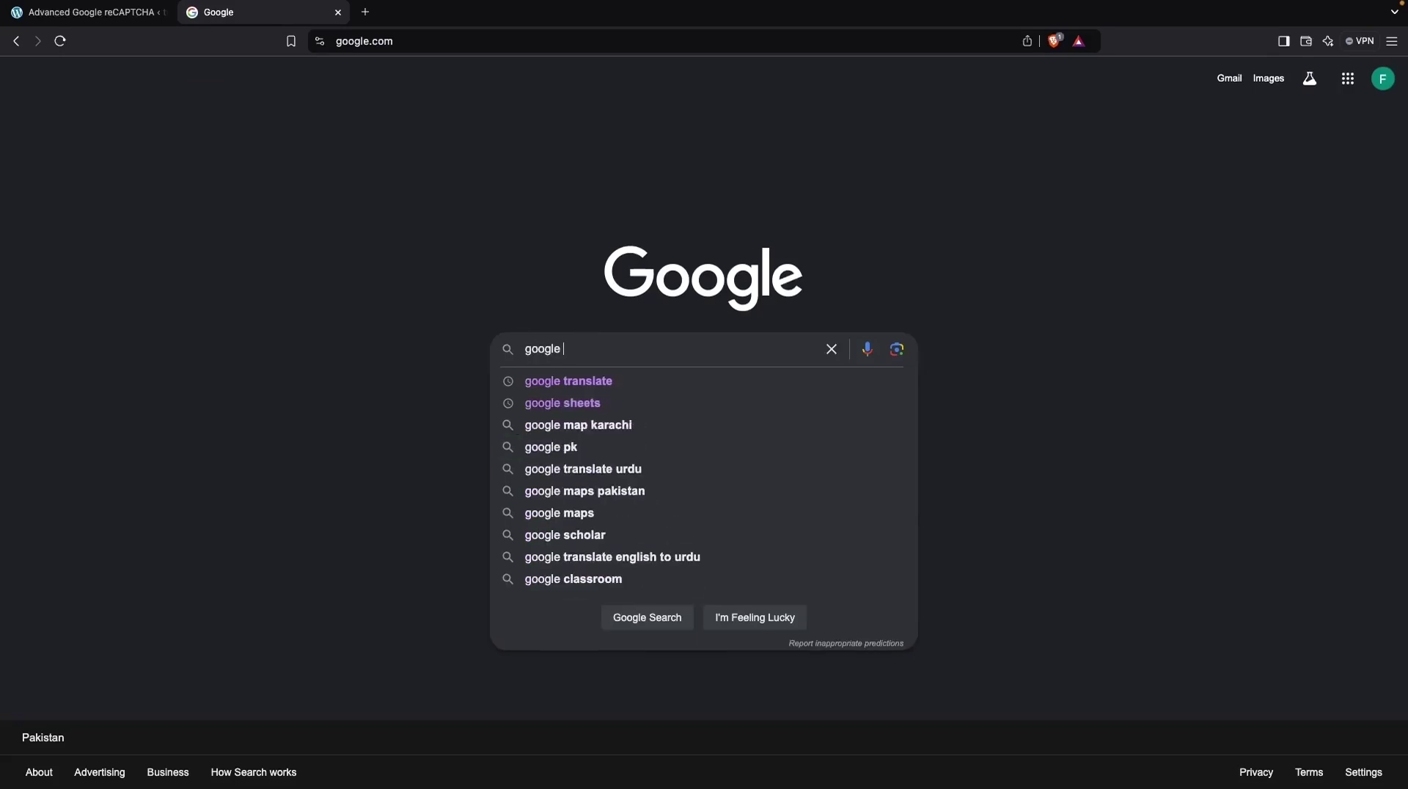
key("Down")
key("Down")
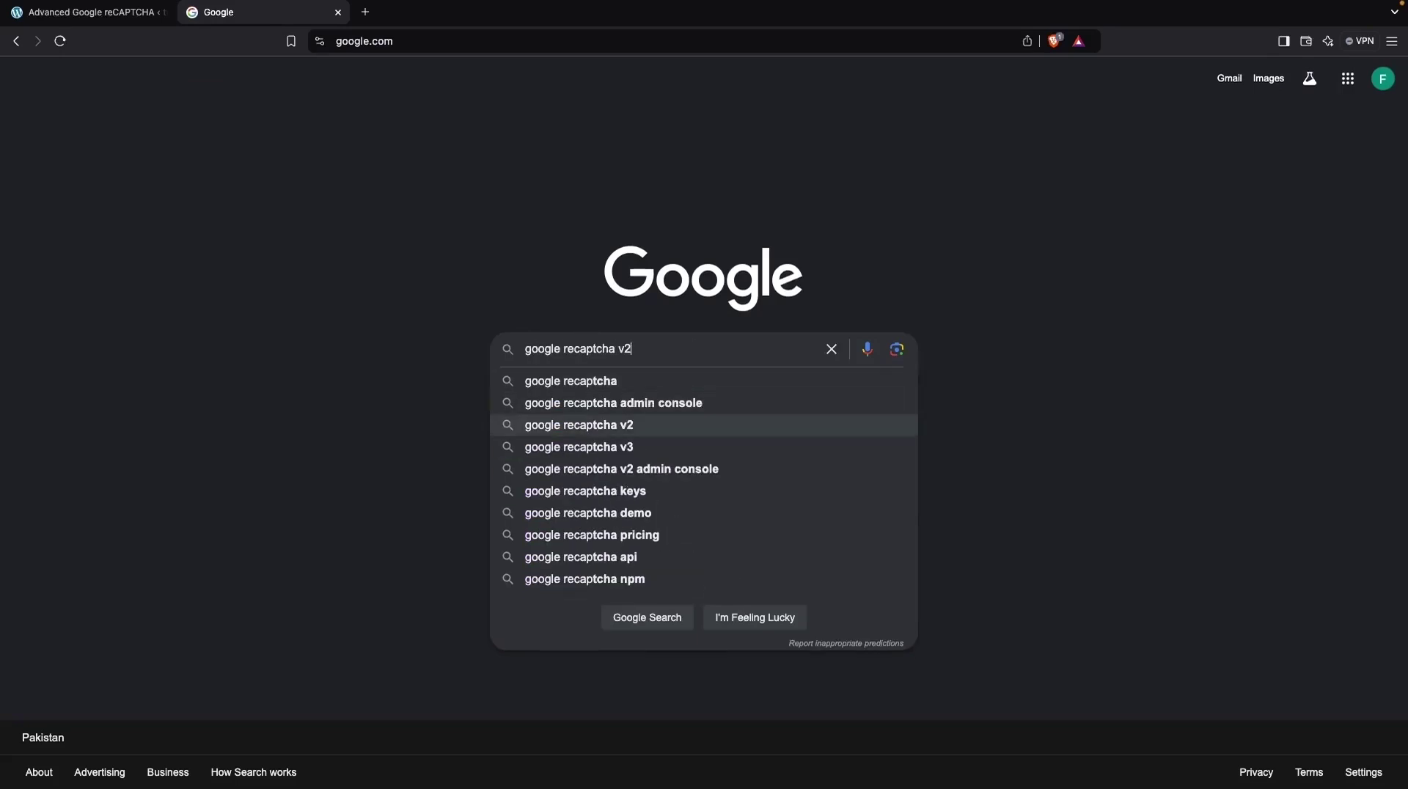
key("Return")
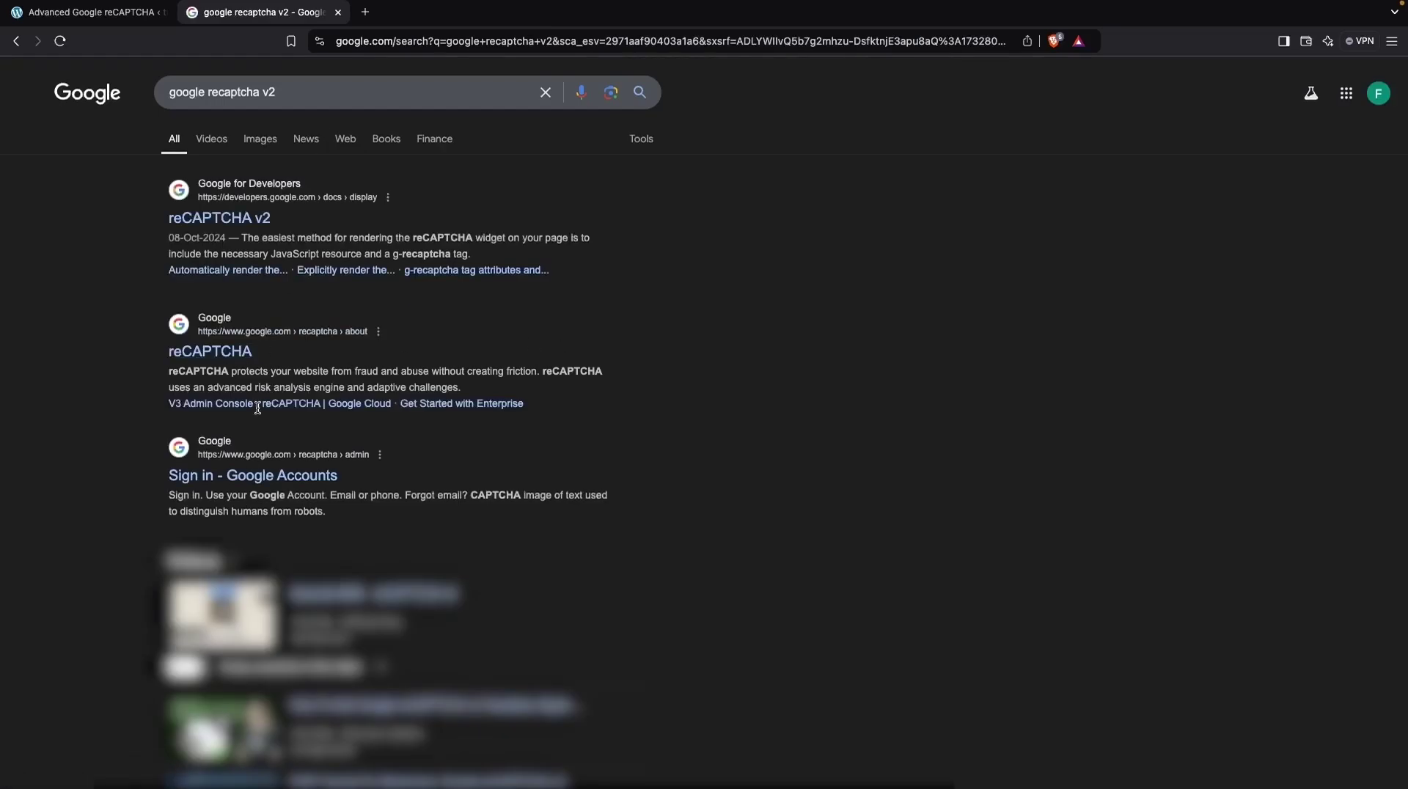
scroll(249, 469, "down", 1)
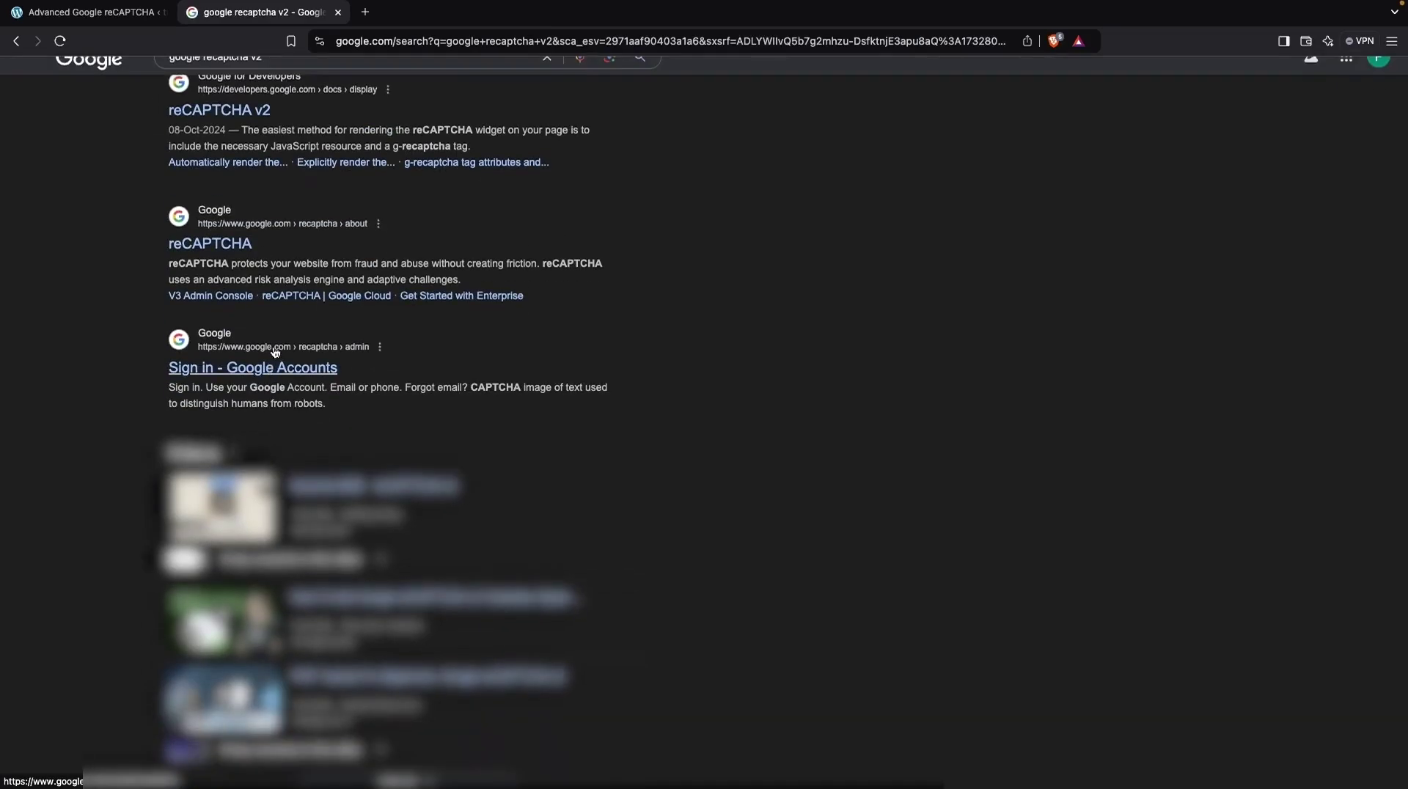
scroll(273, 371, "up", 5)
scroll(275, 352, "left", 2)
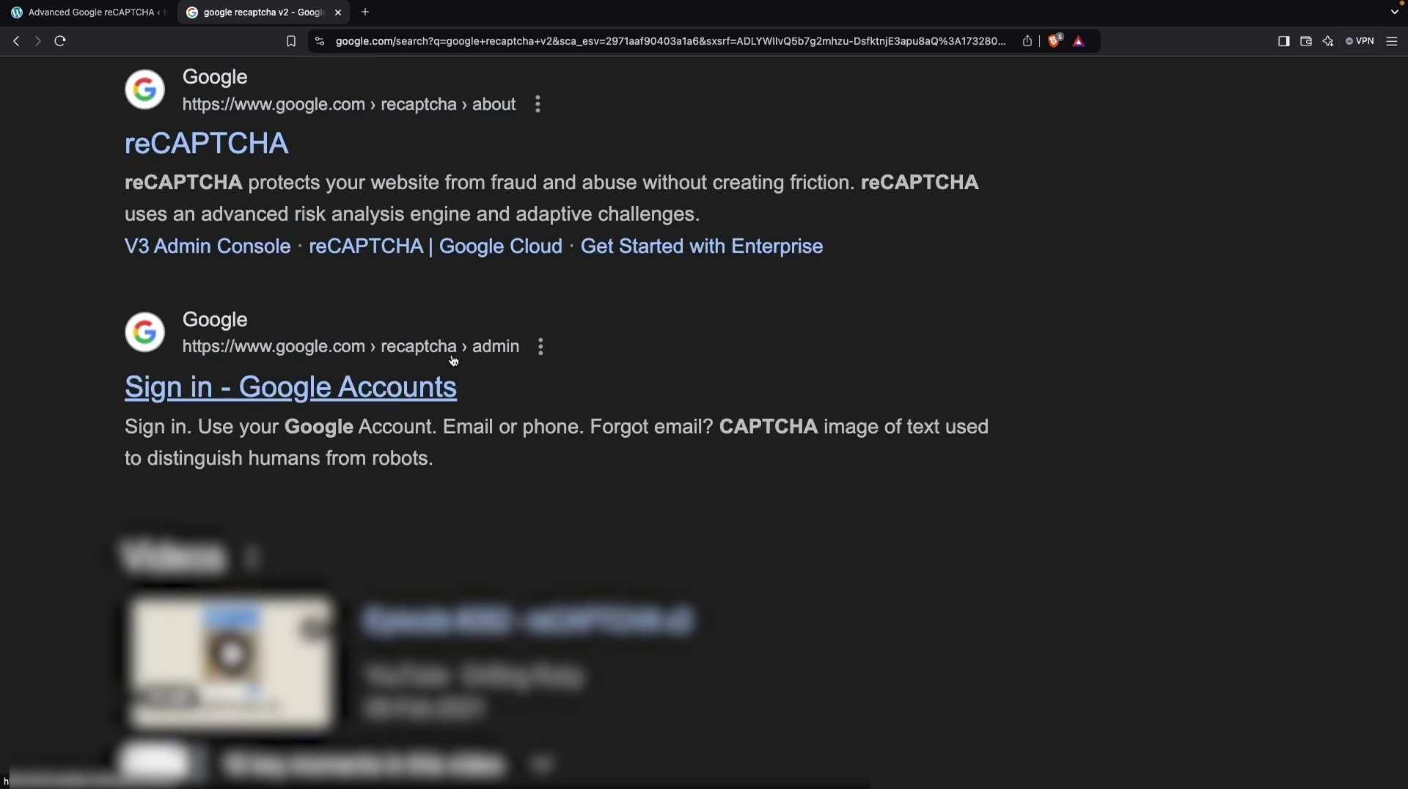
Step: Open the reCAPTCHA admin registration form and enter the label 'testing'
left_click(289, 397)
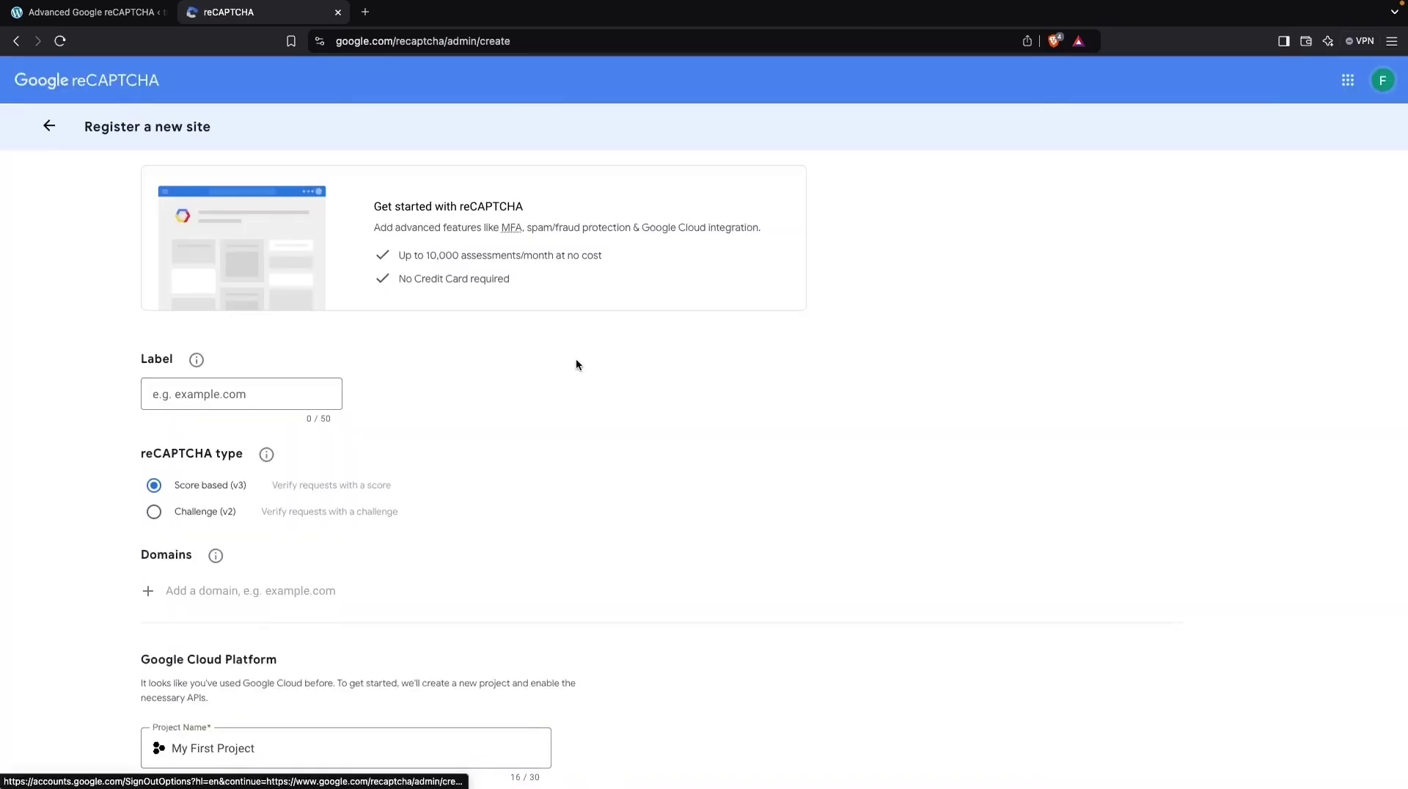
left_click(549, 44)
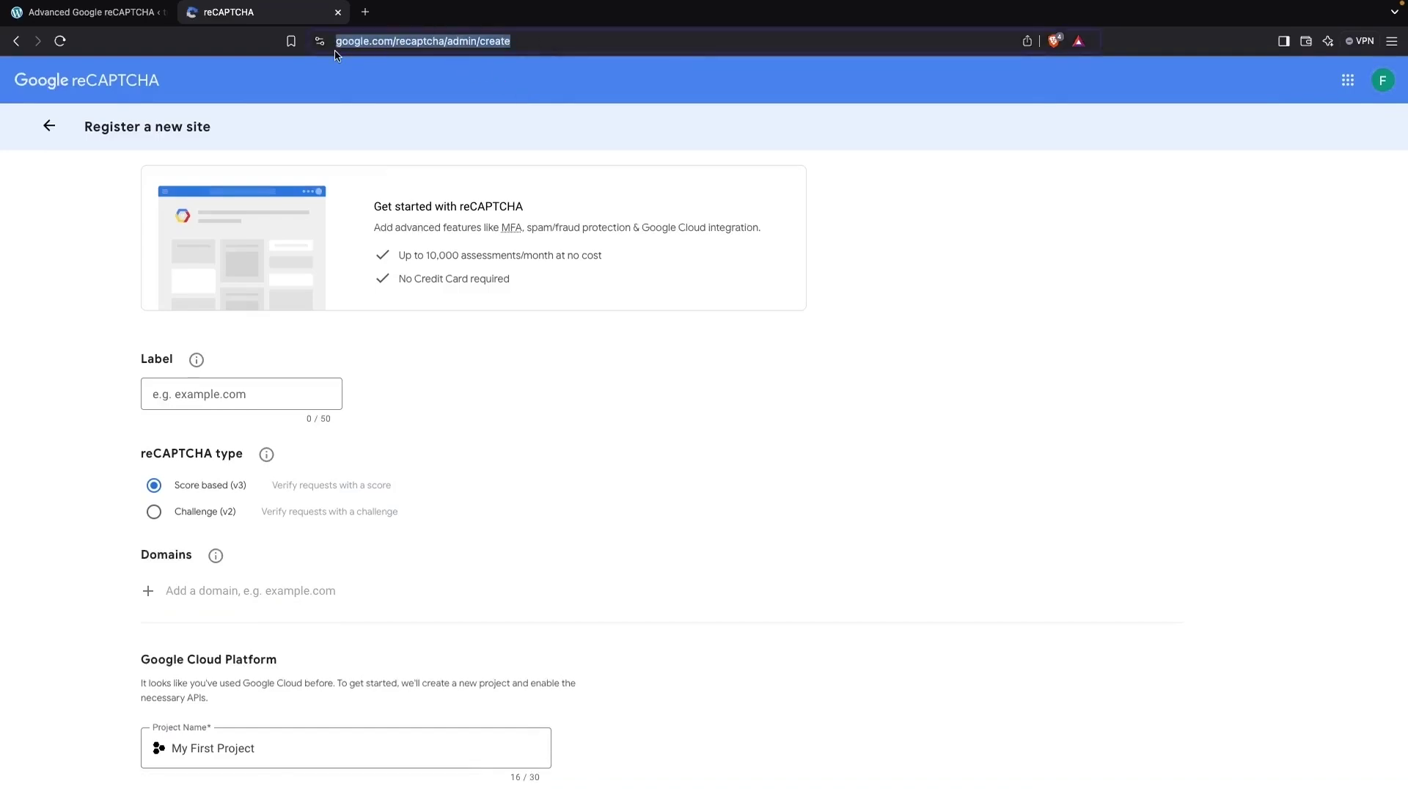
left_click(295, 399)
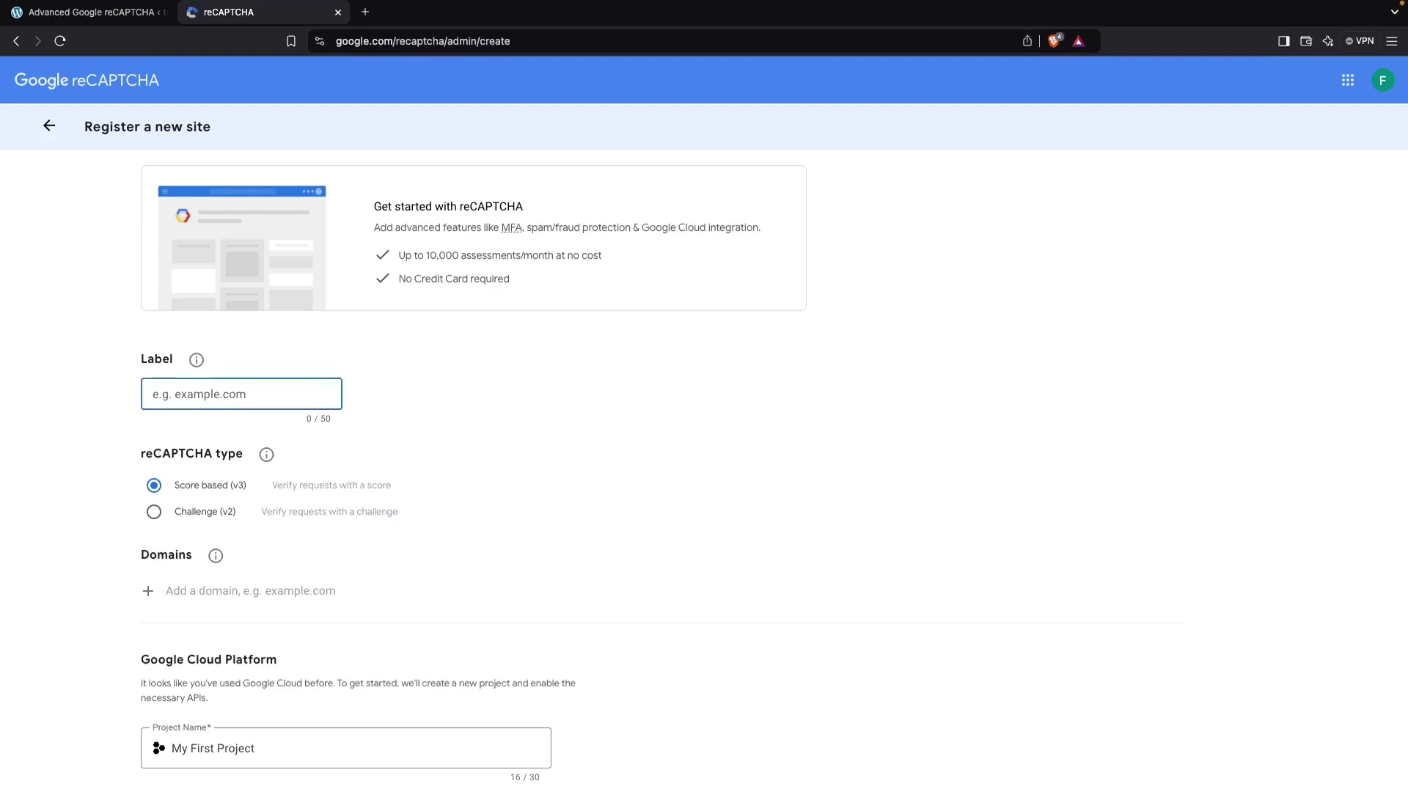
type("testing")
Step: Set the reCAPTCHA type to Challenge (v2) with the "I'm not a robot" Checkbox
scroll(205, 506, "down", 3)
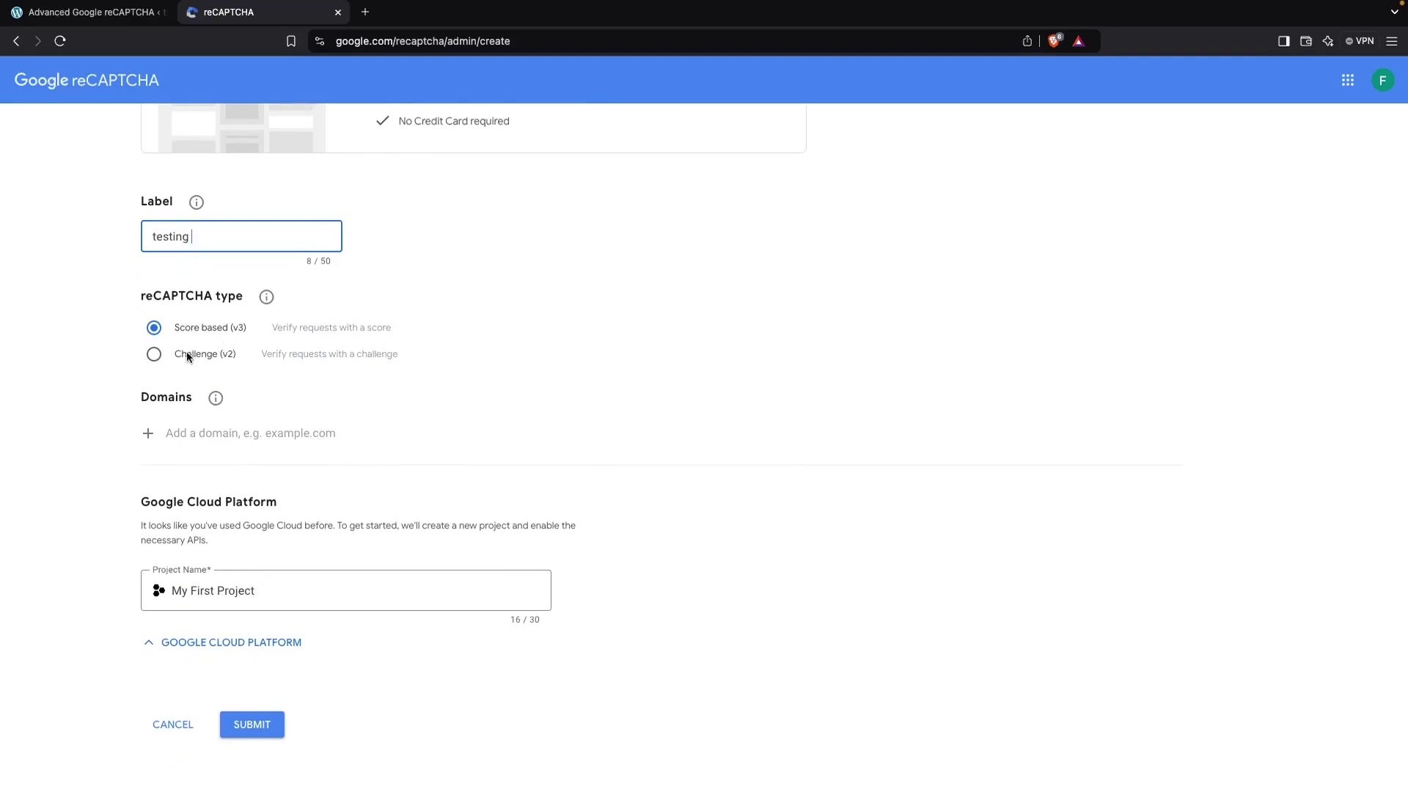
scroll(187, 357, "down", 1)
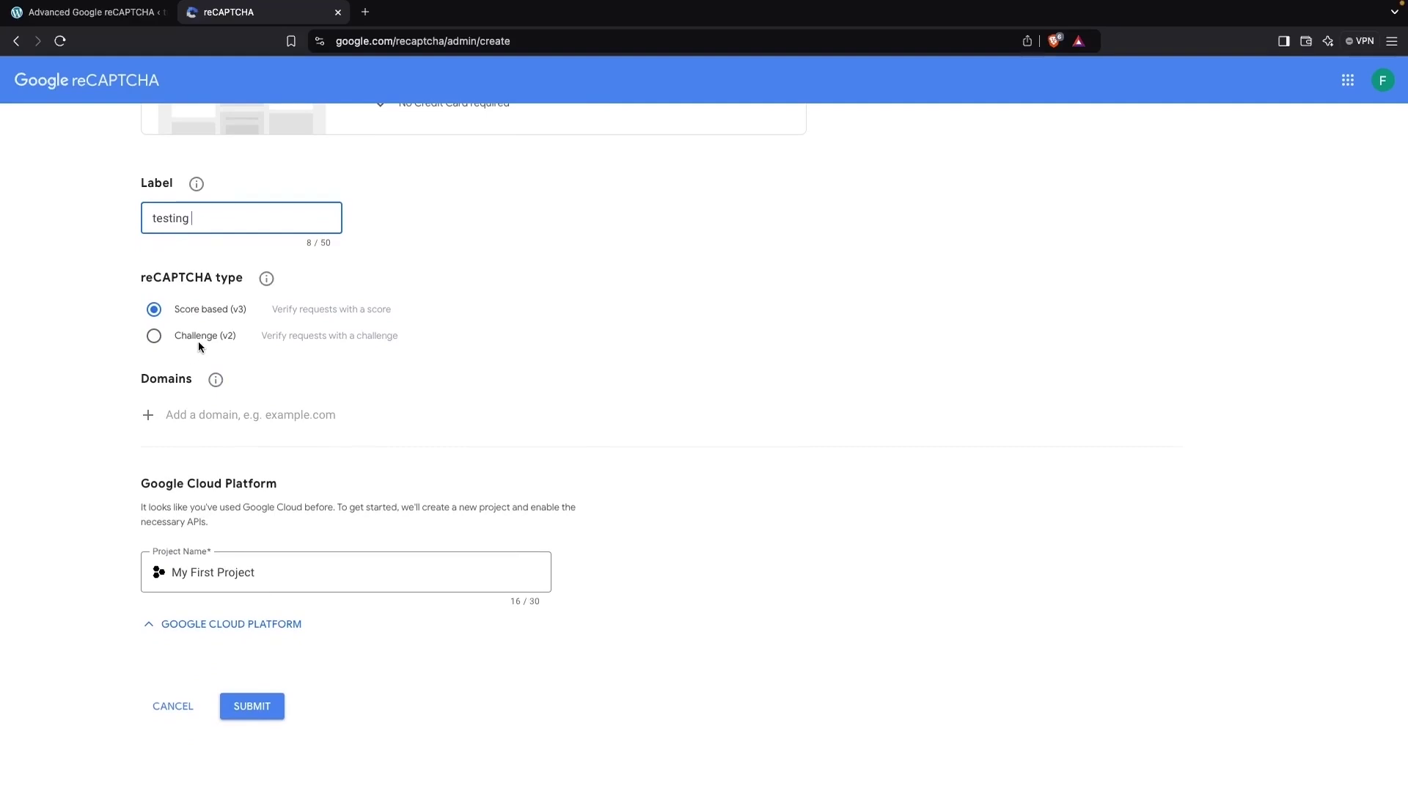
left_click(198, 340)
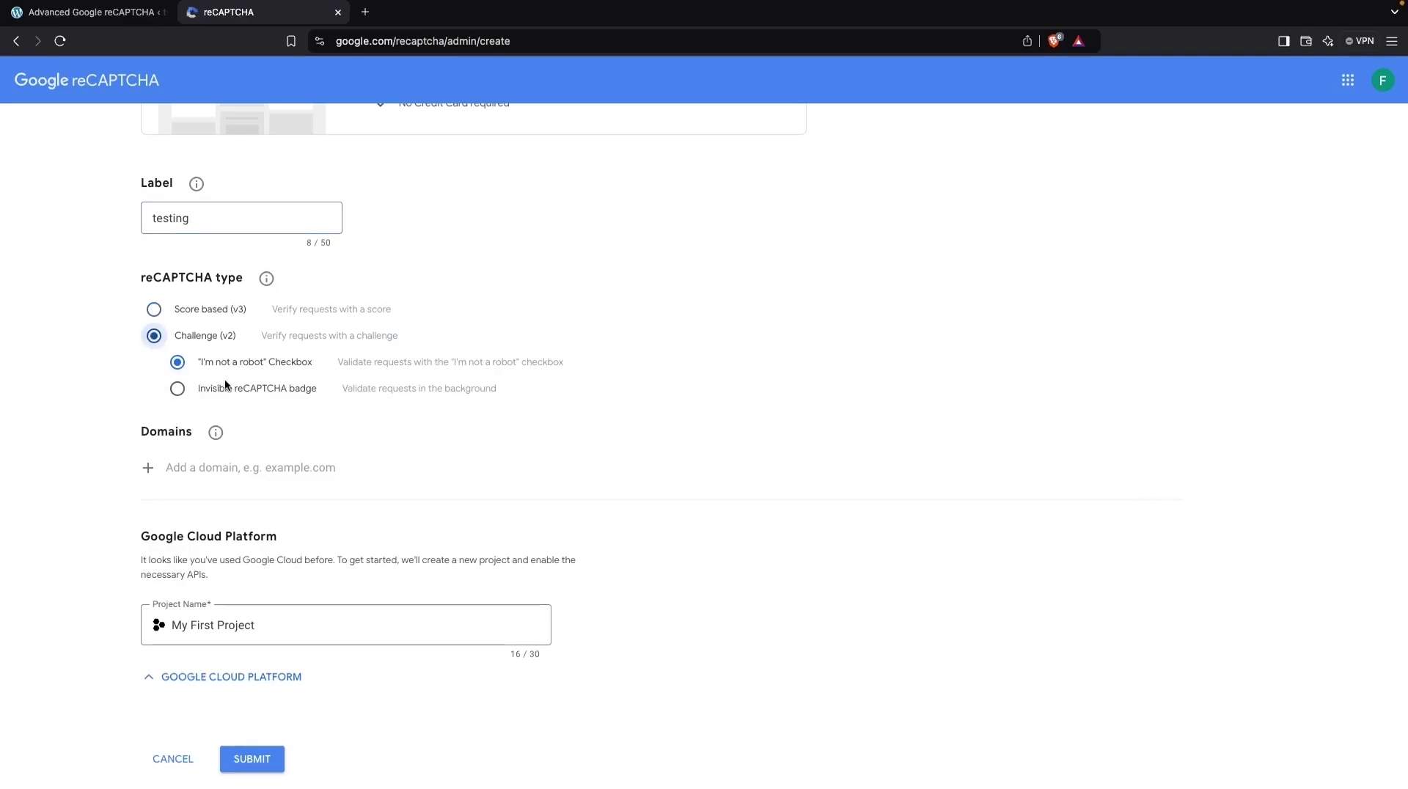
scroll(225, 379, "down", 1)
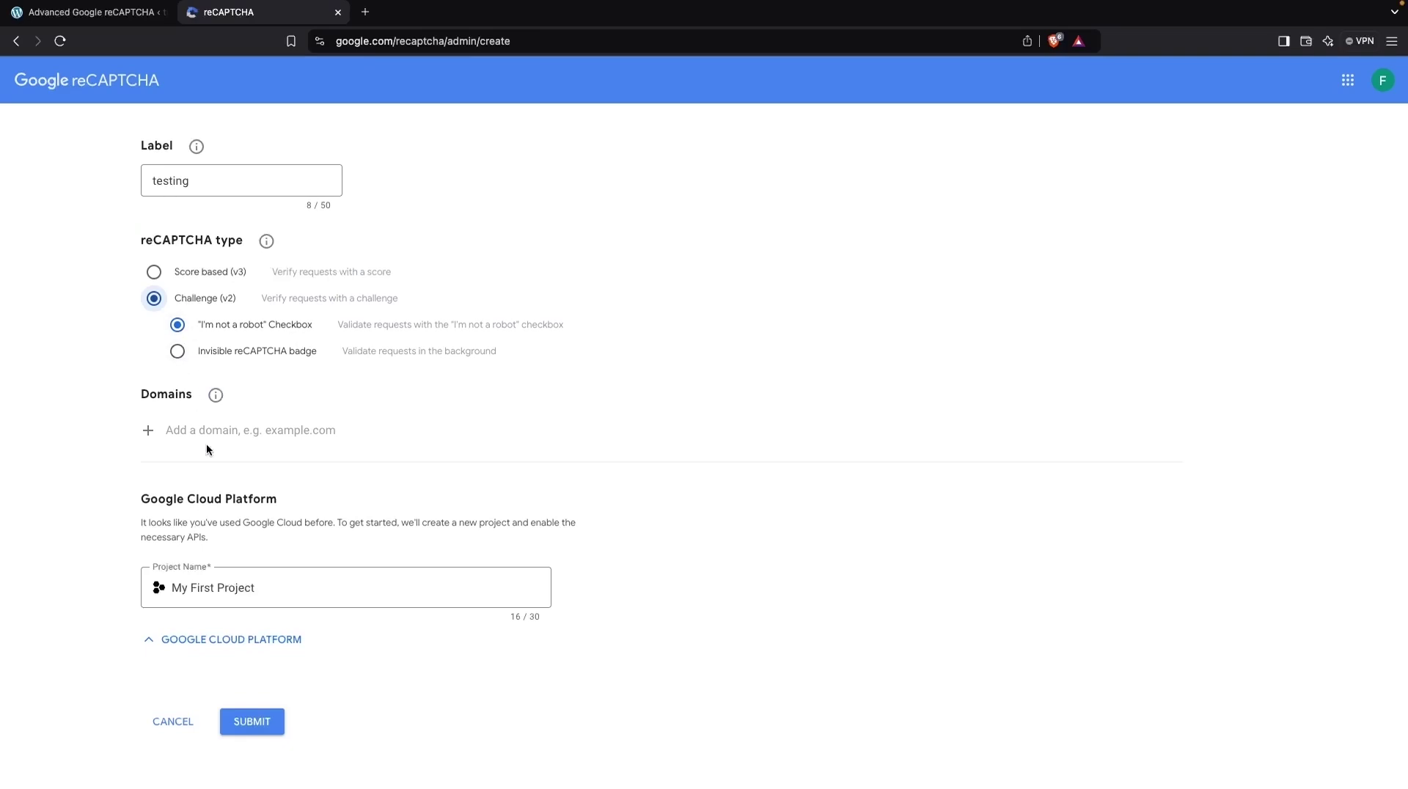
scroll(218, 417, "down", 1)
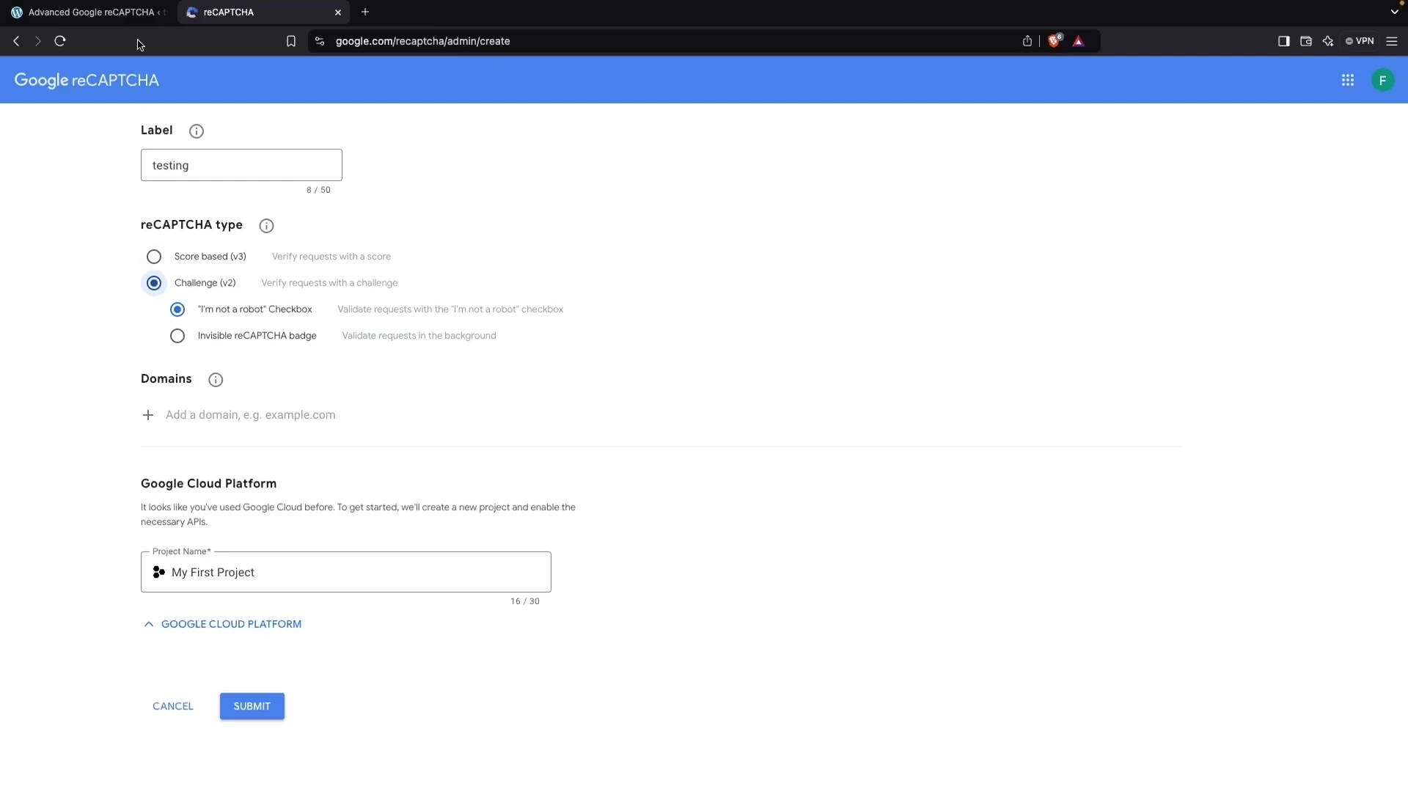
Step: Copy the WordPress site address and add it as a domain in the registration form
left_click(117, 13)
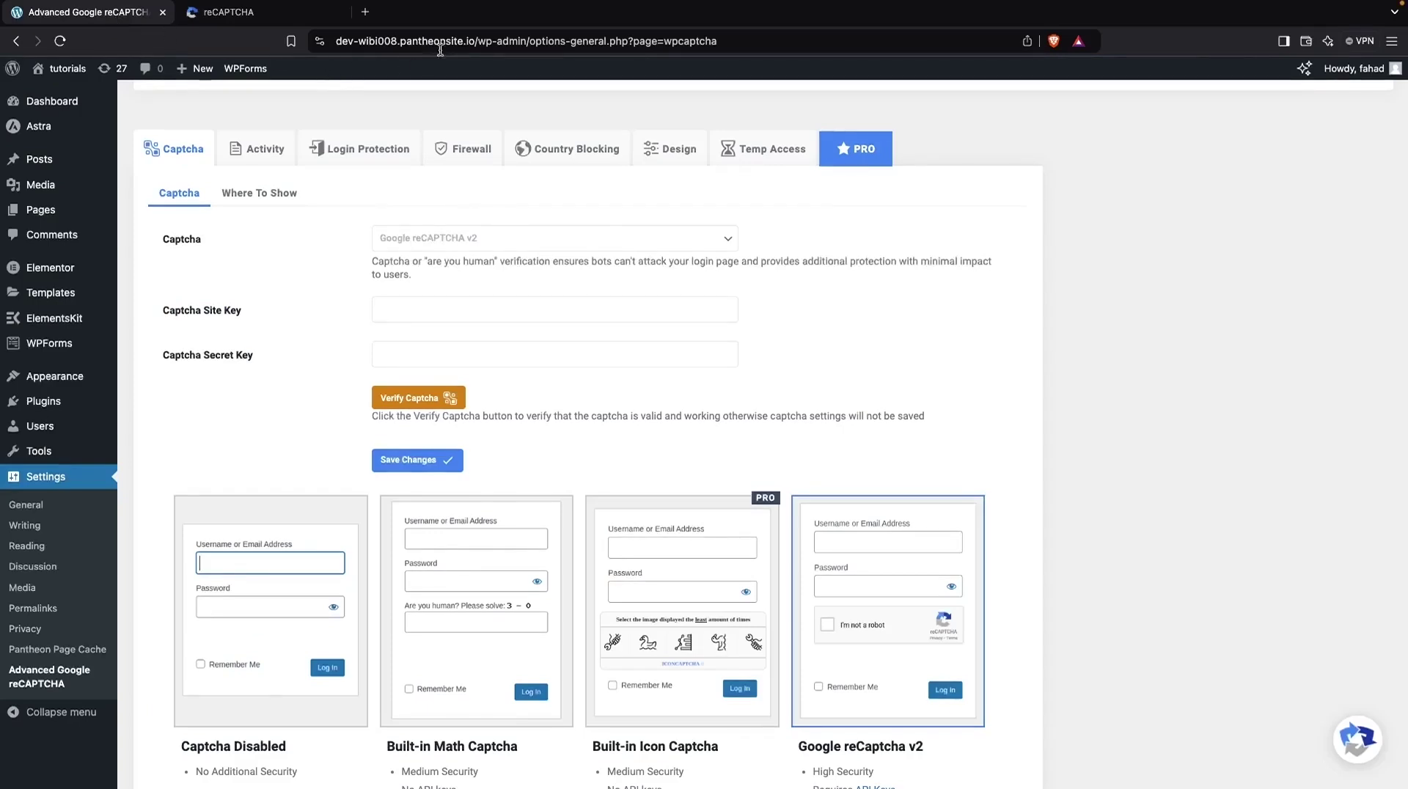
left_click_drag(477, 40, 316, 50)
key("super+c")
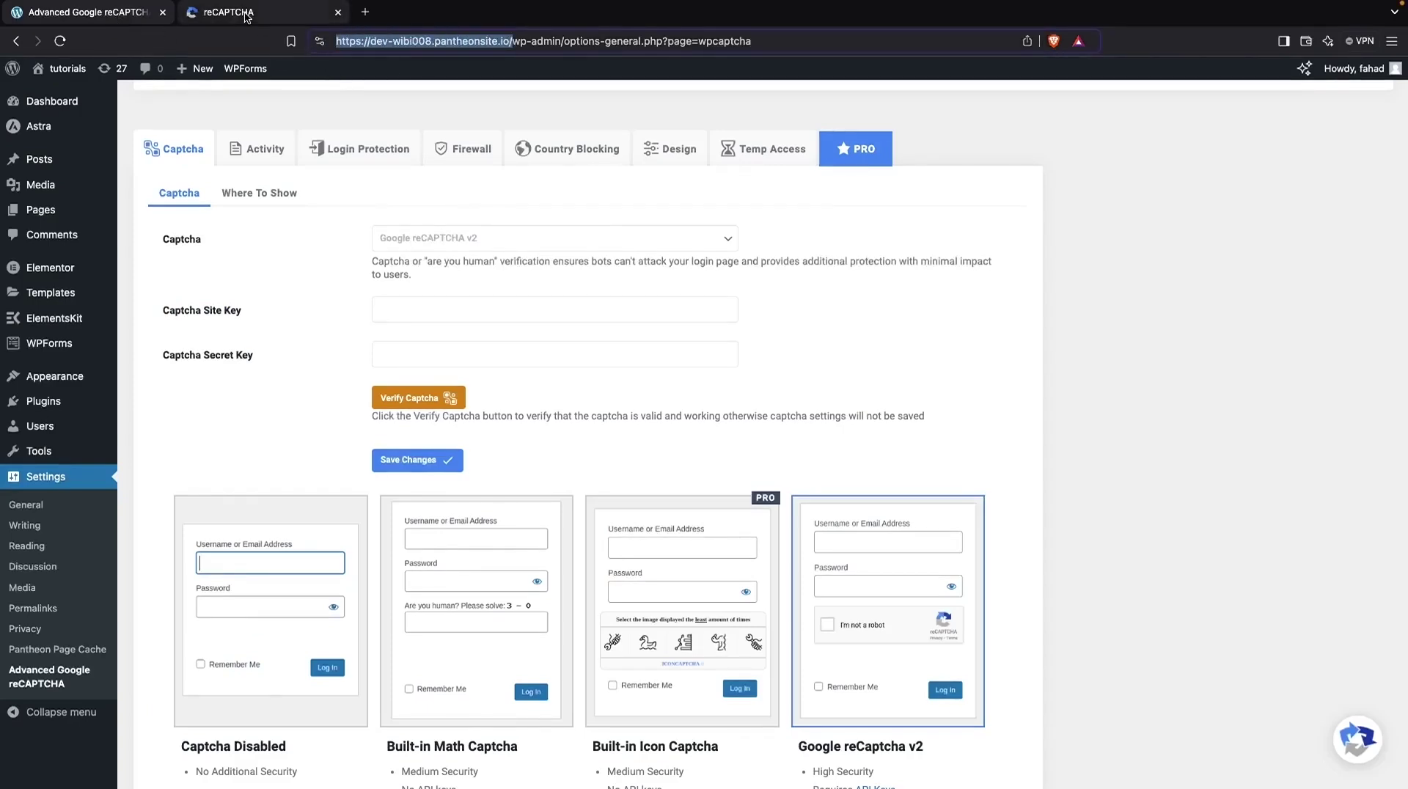
left_click(247, 14)
left_click(223, 413)
key("super+v")
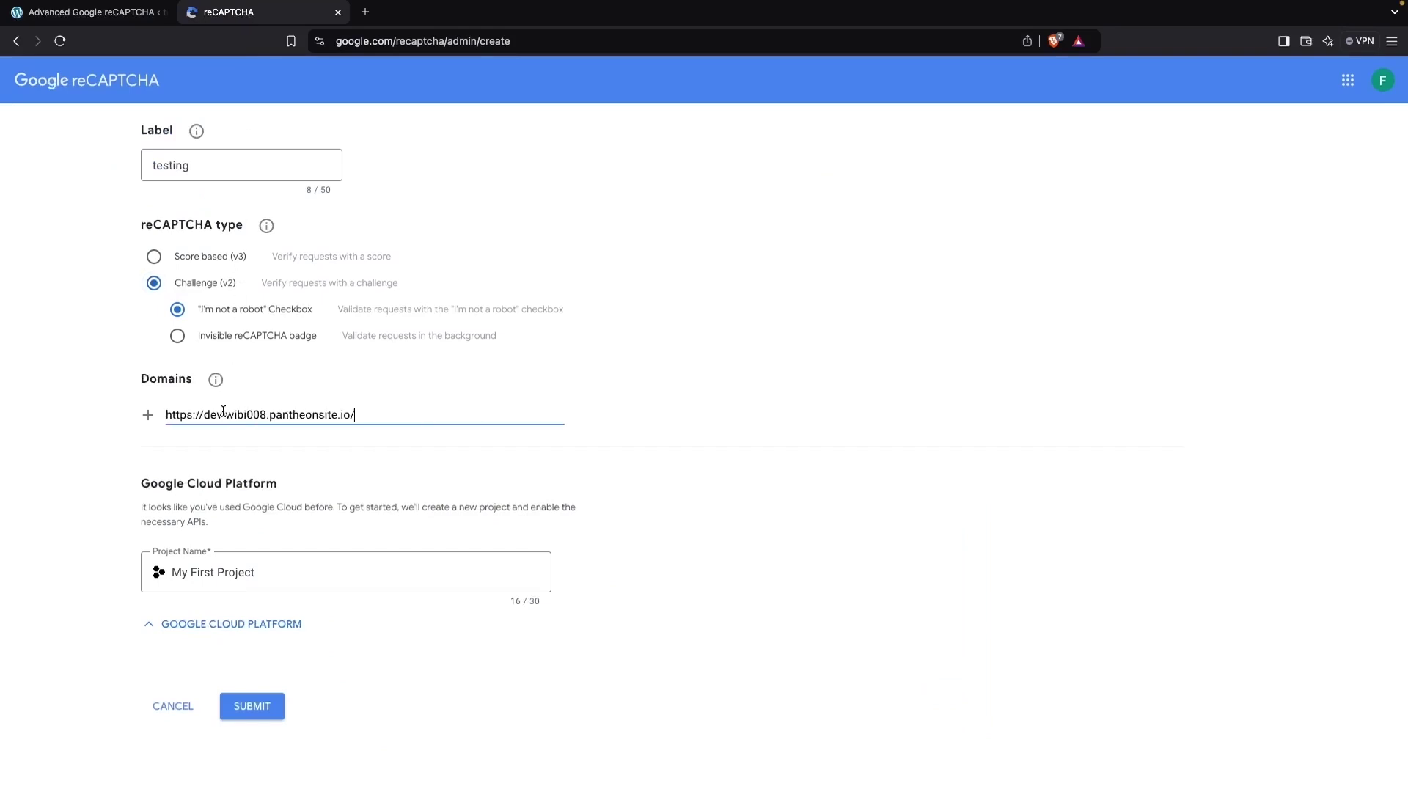
left_click(148, 415)
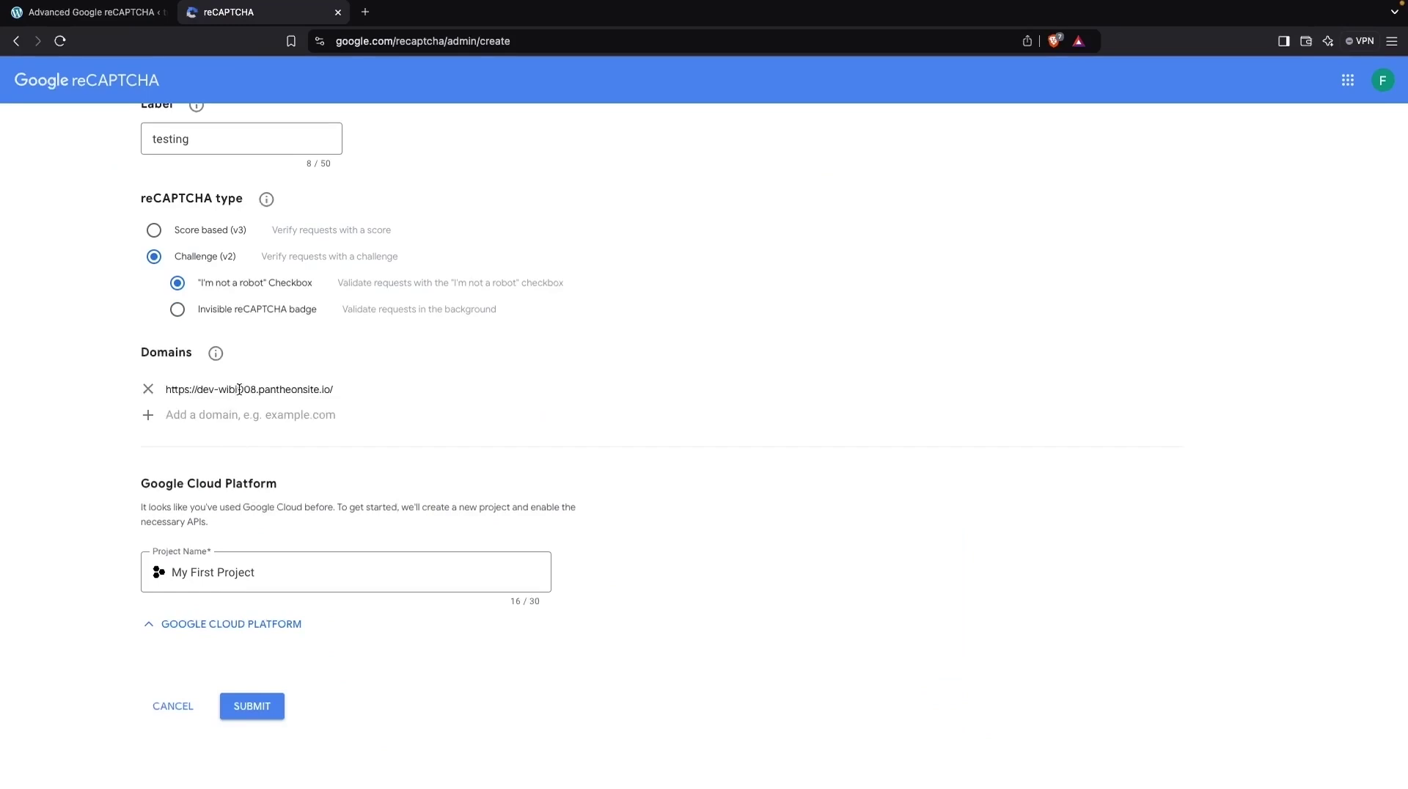
Step: After the rejected submission, remove the domain entry and paste the site address again
left_click(253, 709)
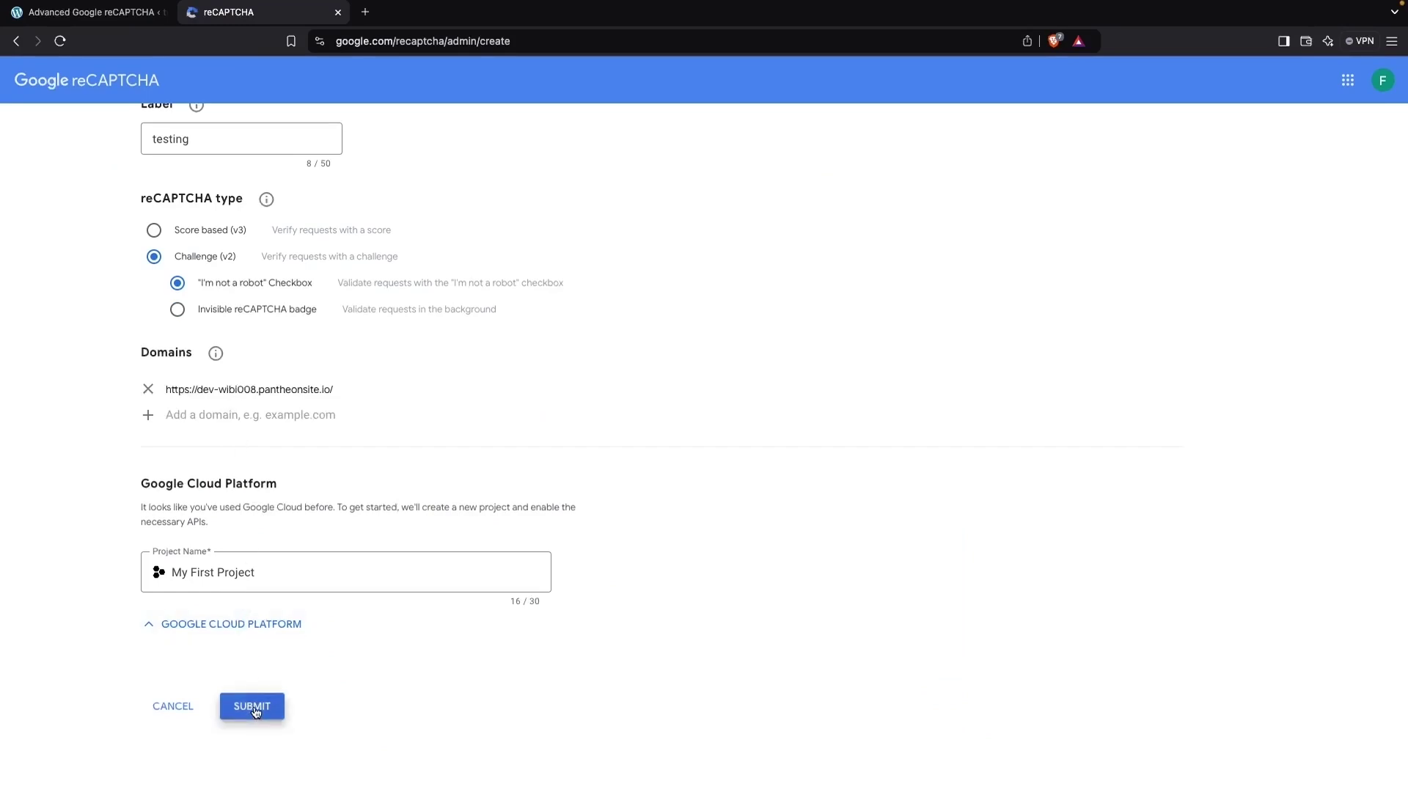
left_click(149, 391)
left_click(194, 389)
key("ctrl+v")
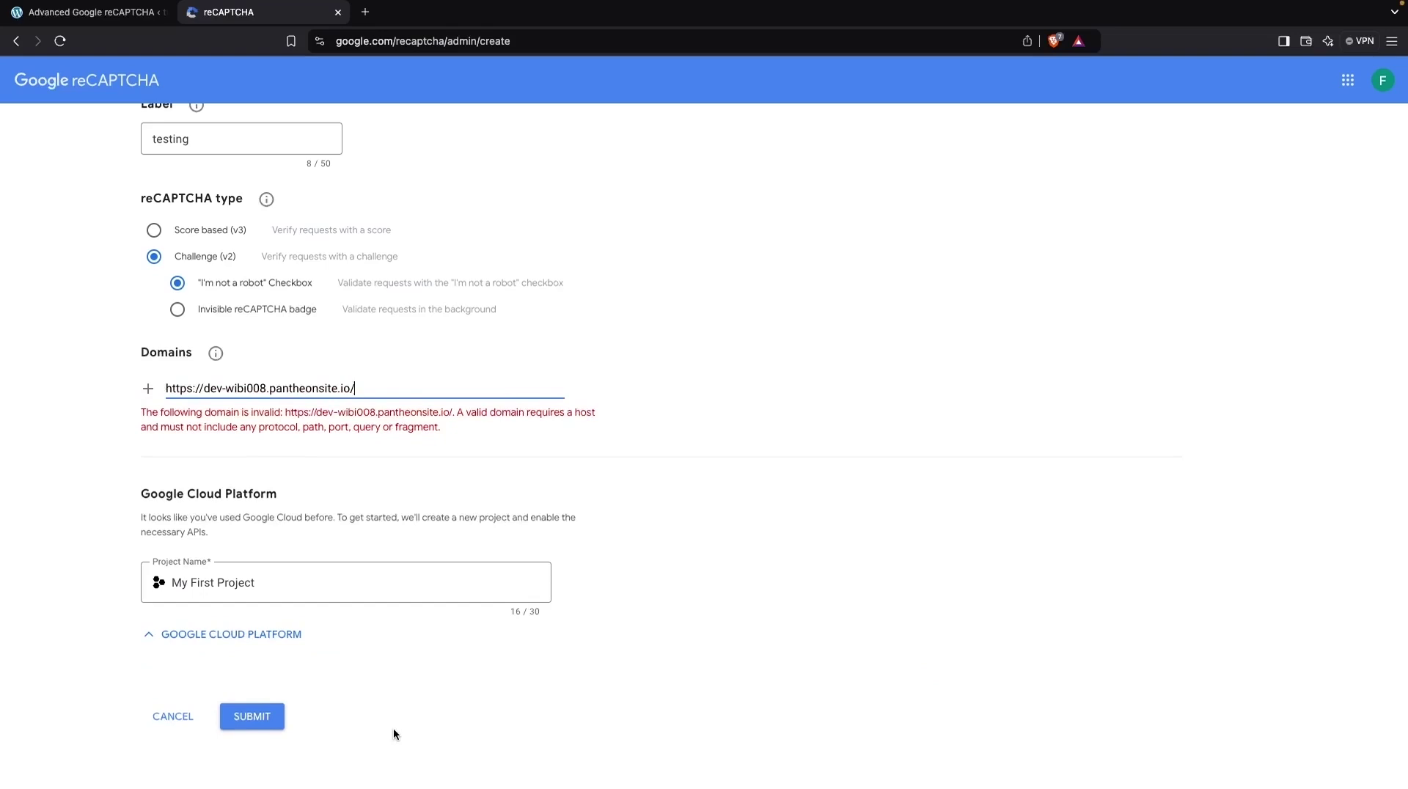
left_click(275, 718)
Step: Trim the domain to dev-wibi008.pantheonsite.io and submit the registration
left_click(379, 388)
key("BackSpace")
key("shift+Left")
key("shift+Left")
key("shift+Left")
key("shift+Left")
key("shift+Left")
key("shift+Left")
key("shift+Left")
key("shift+Left")
key("BackSpace")
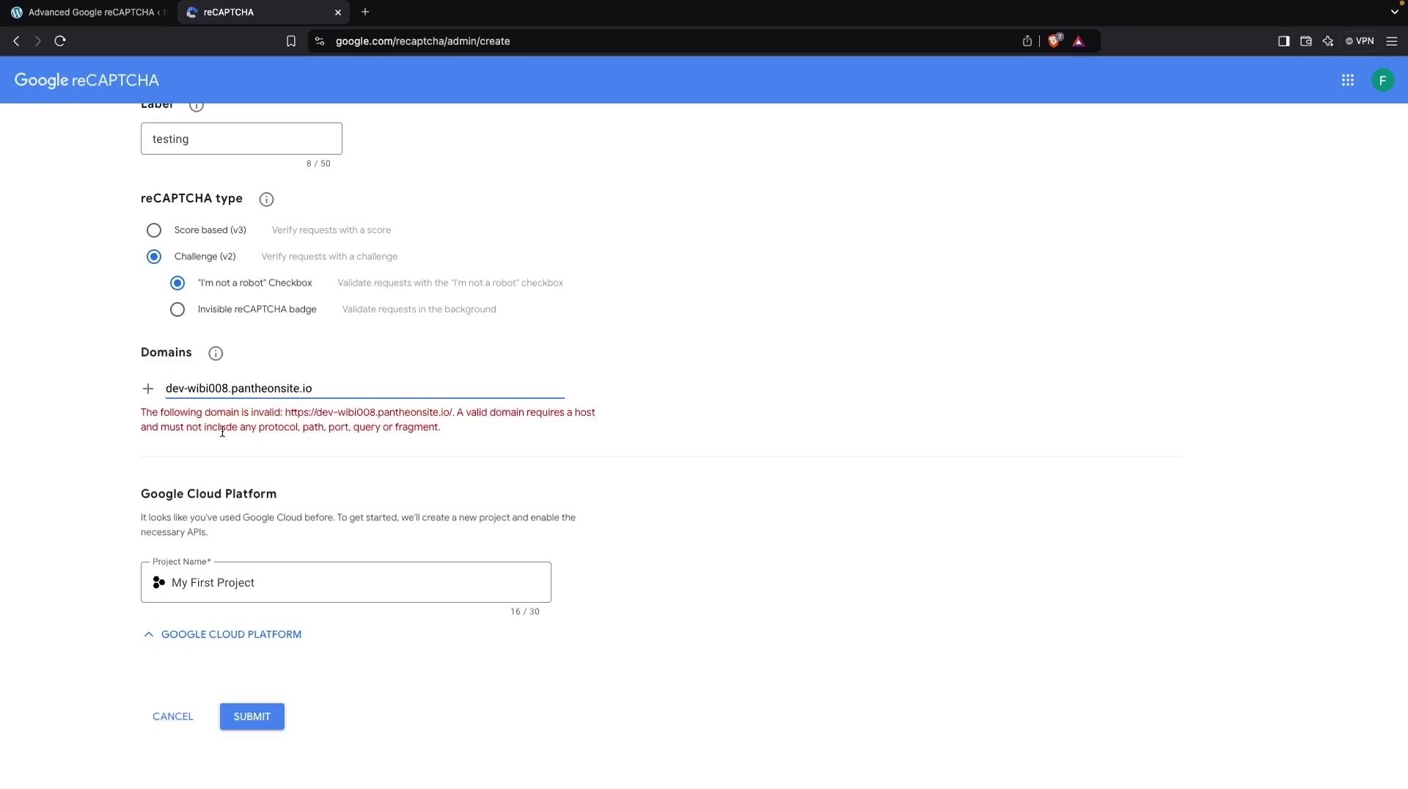
left_click(249, 726)
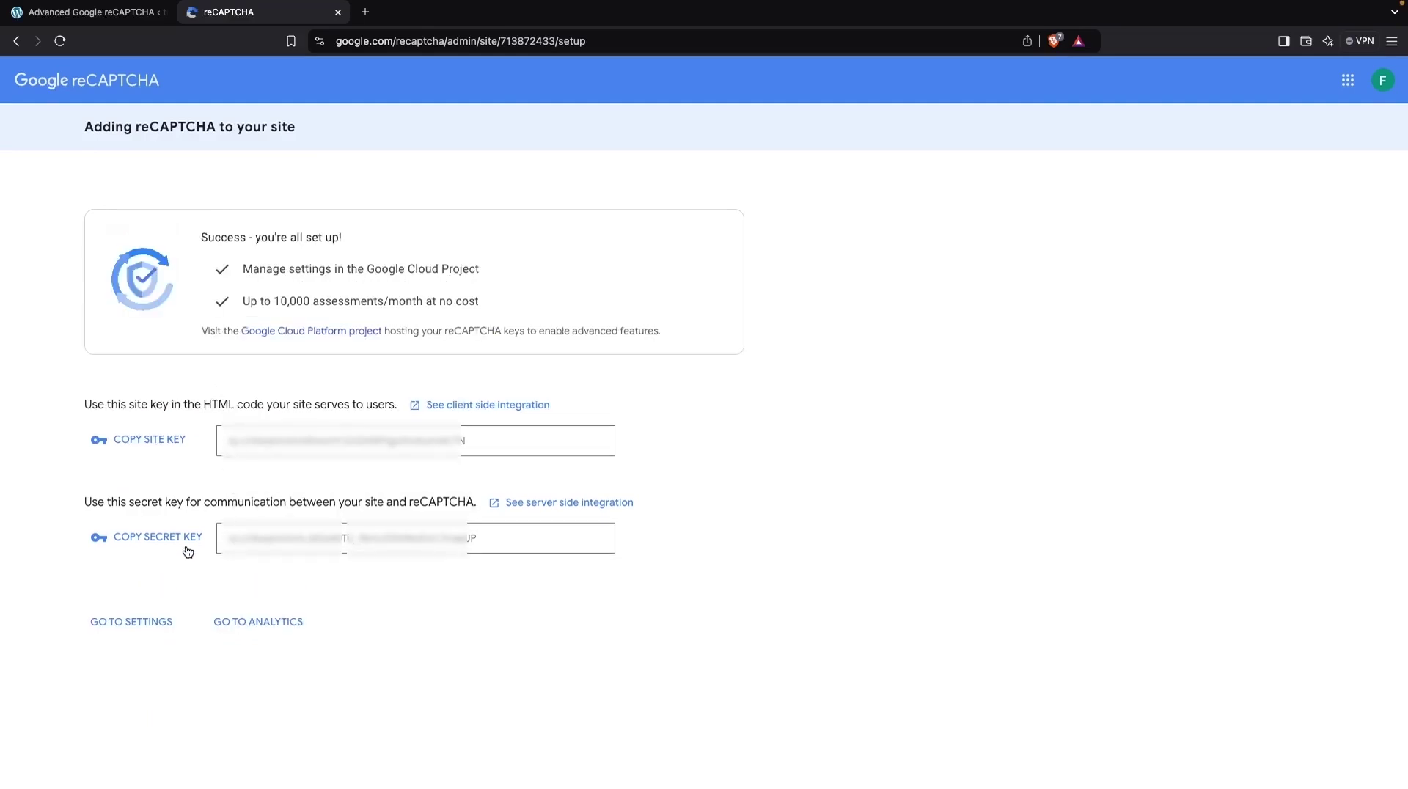
Step: Copy the generated site key into the WordPress Captcha Site Key field
double_click(338, 438)
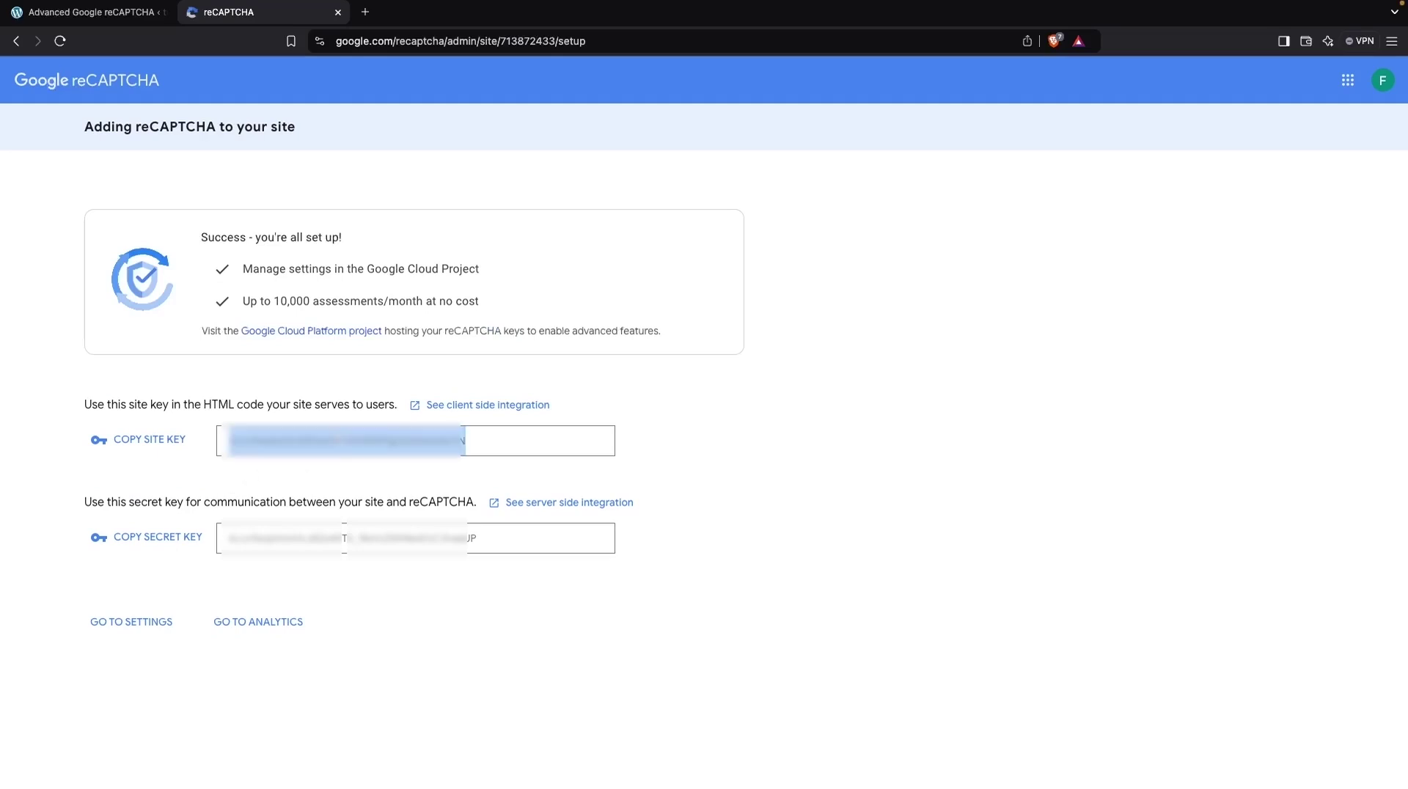
left_click(166, 443)
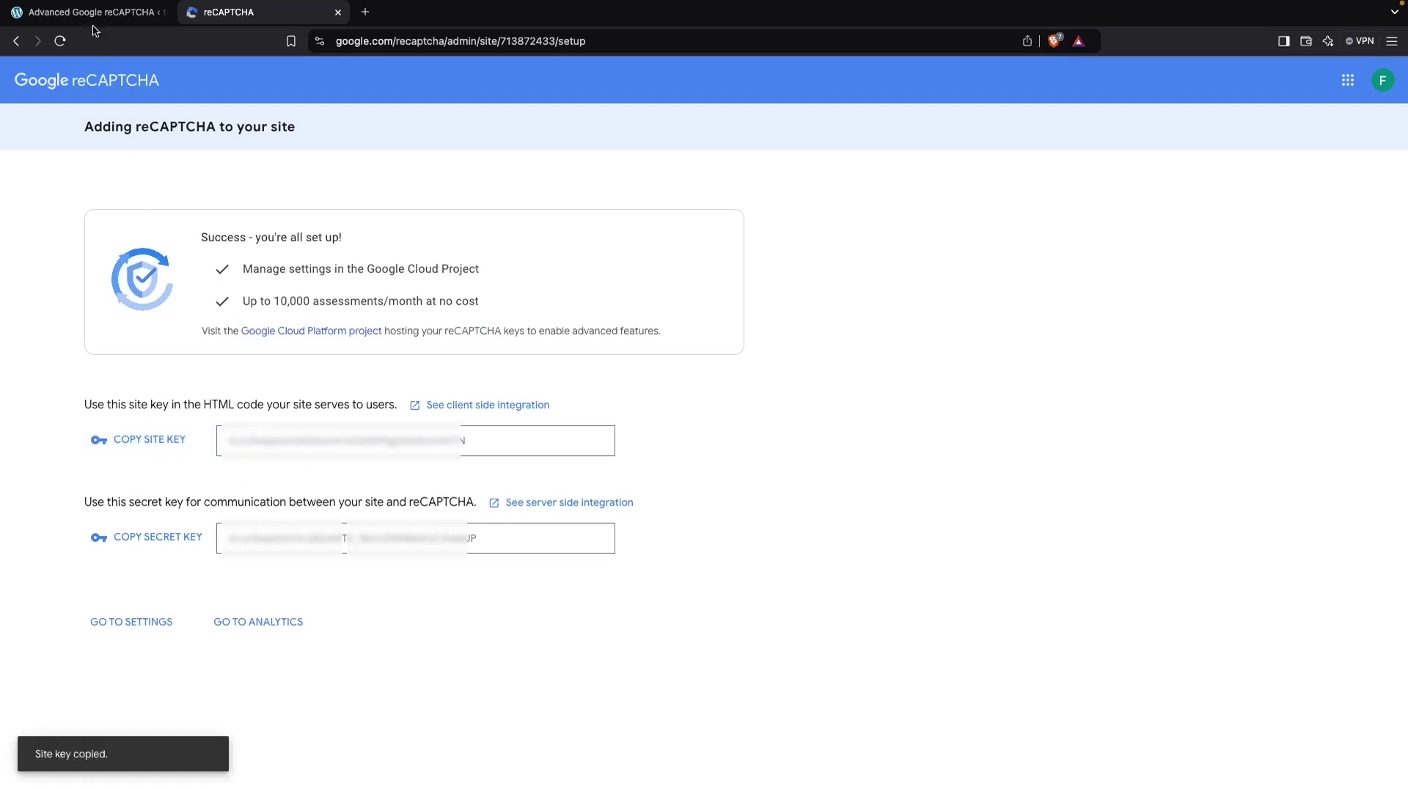
left_click(96, 14)
left_click(432, 308)
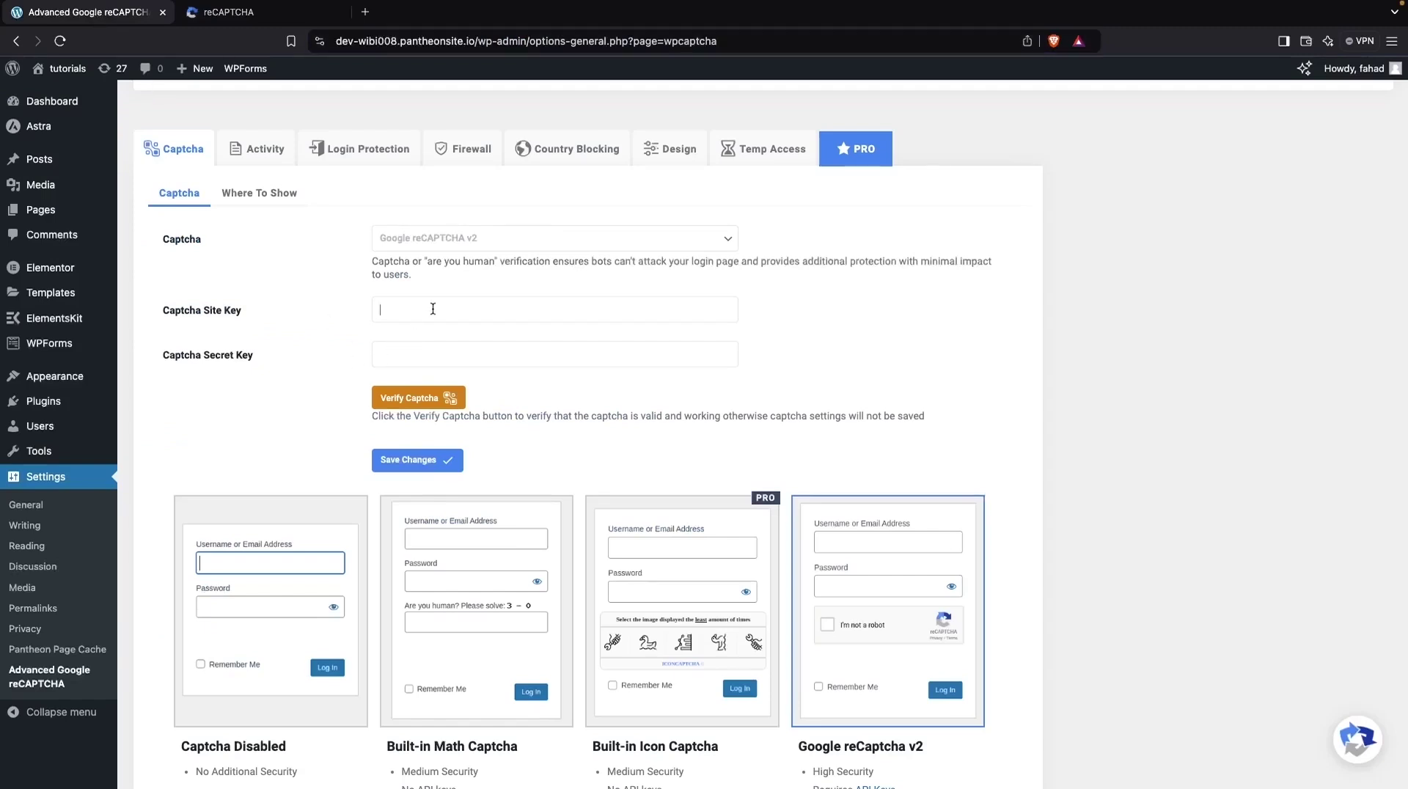
key("super+v")
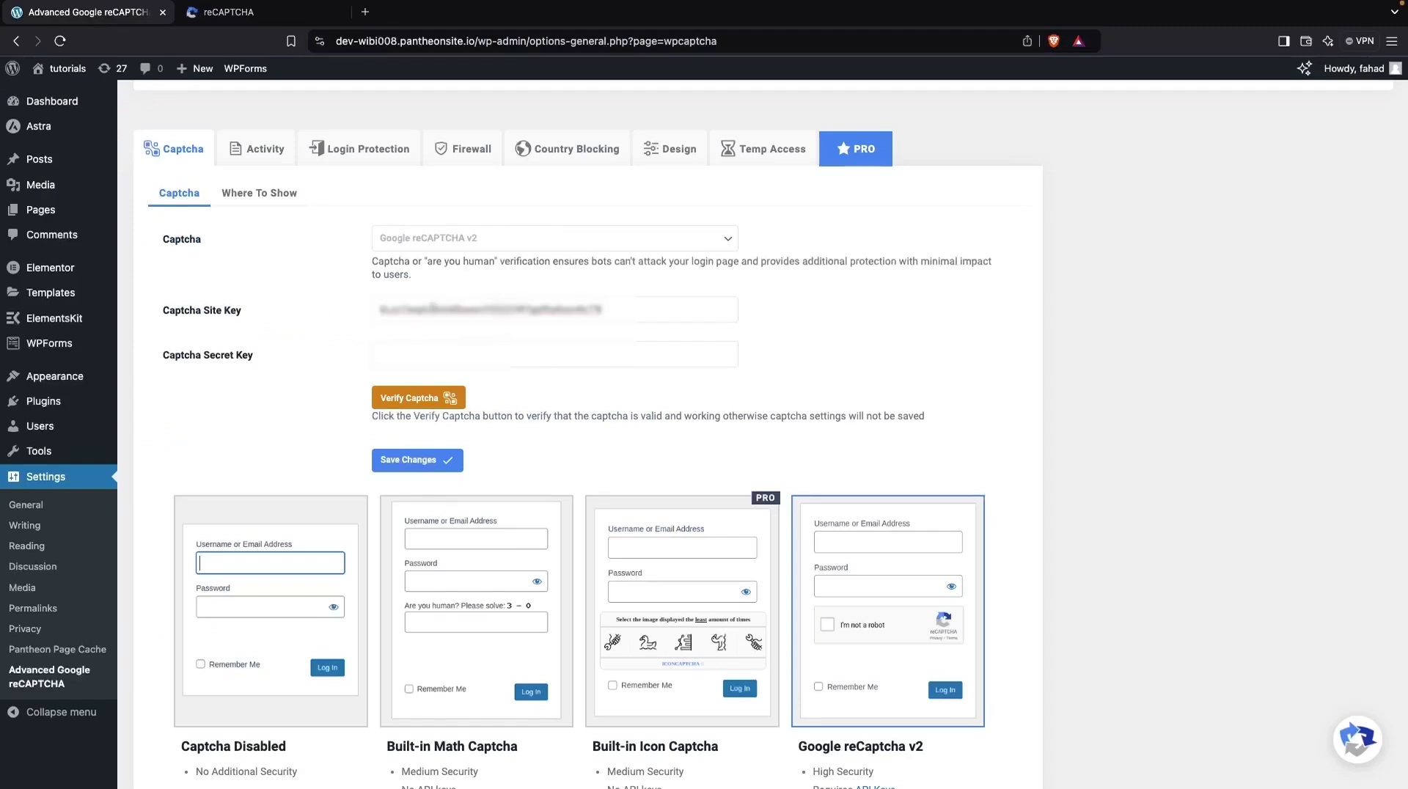
Step: Copy the generated secret key and return to the WordPress captcha settings
left_click(284, 18)
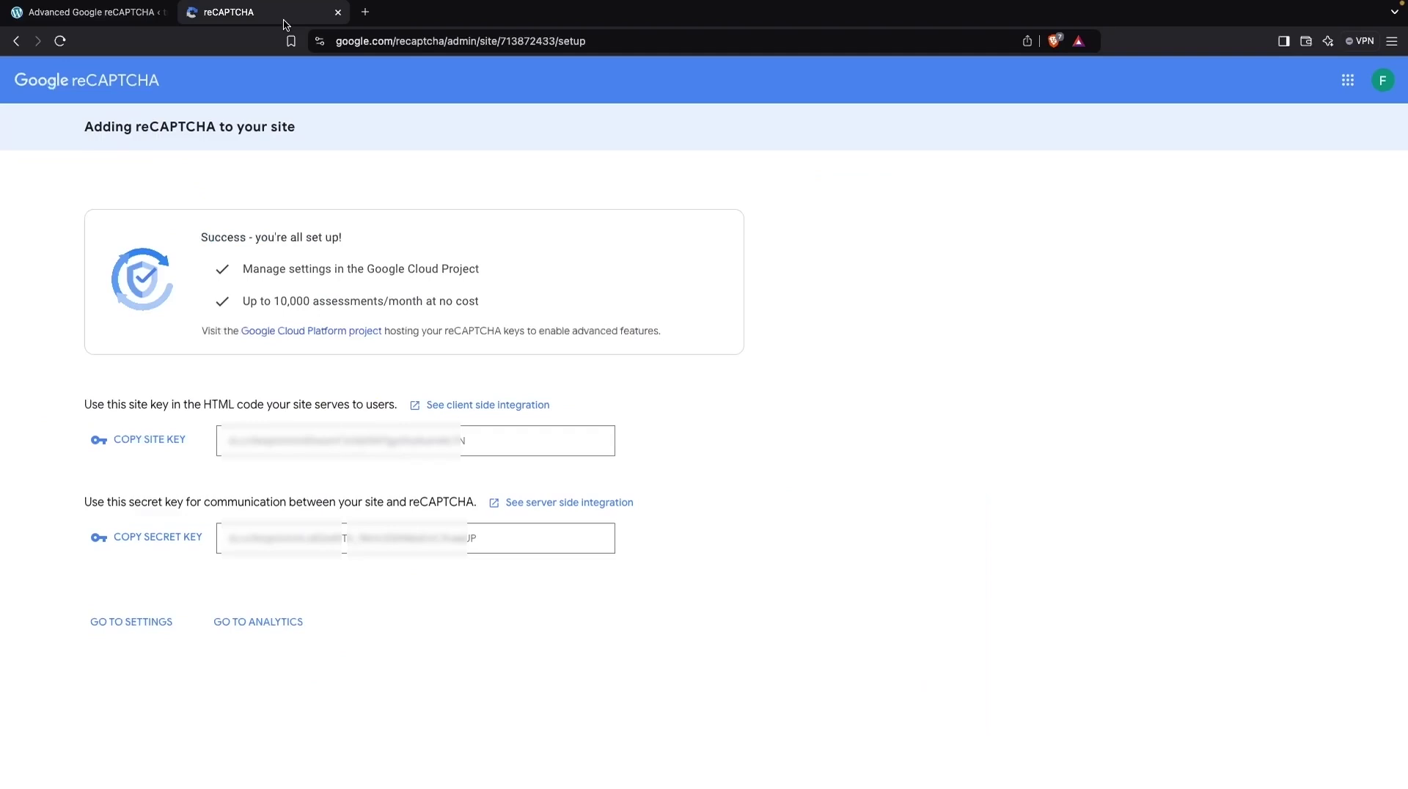
left_click(188, 540)
left_click(88, 12)
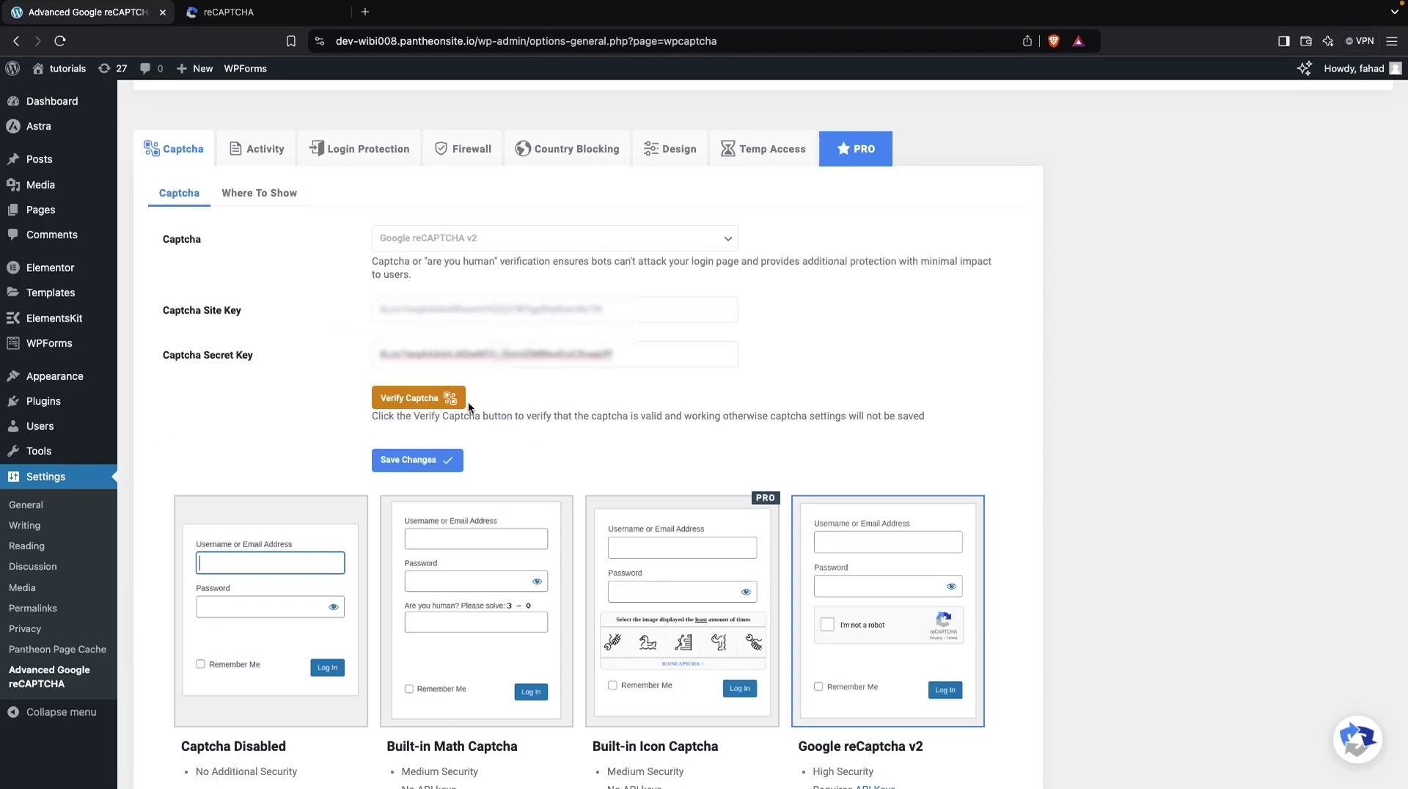
Step: Test the keys by solving the bus image challenge, submitting, and dismissing the success message
left_click(433, 398)
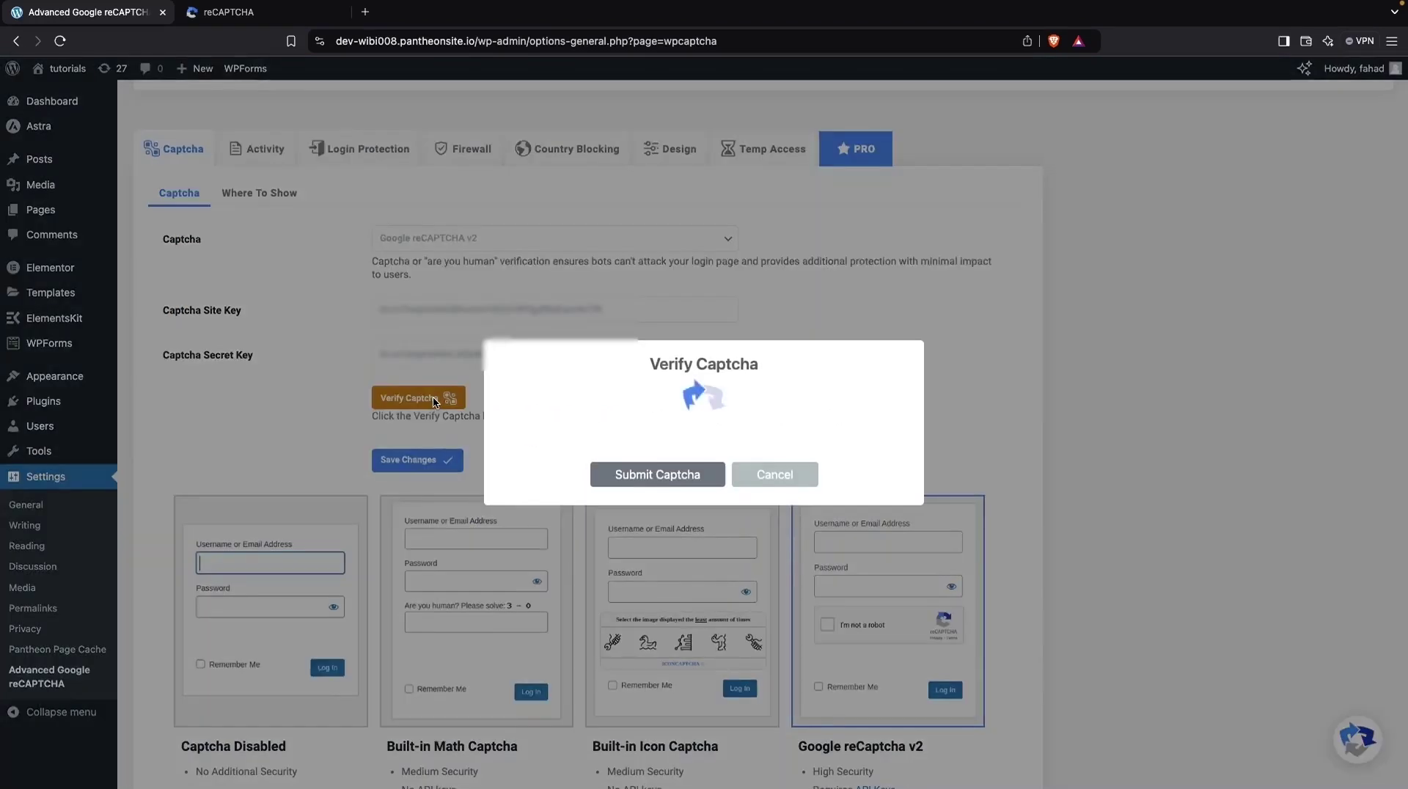
left_click(613, 410)
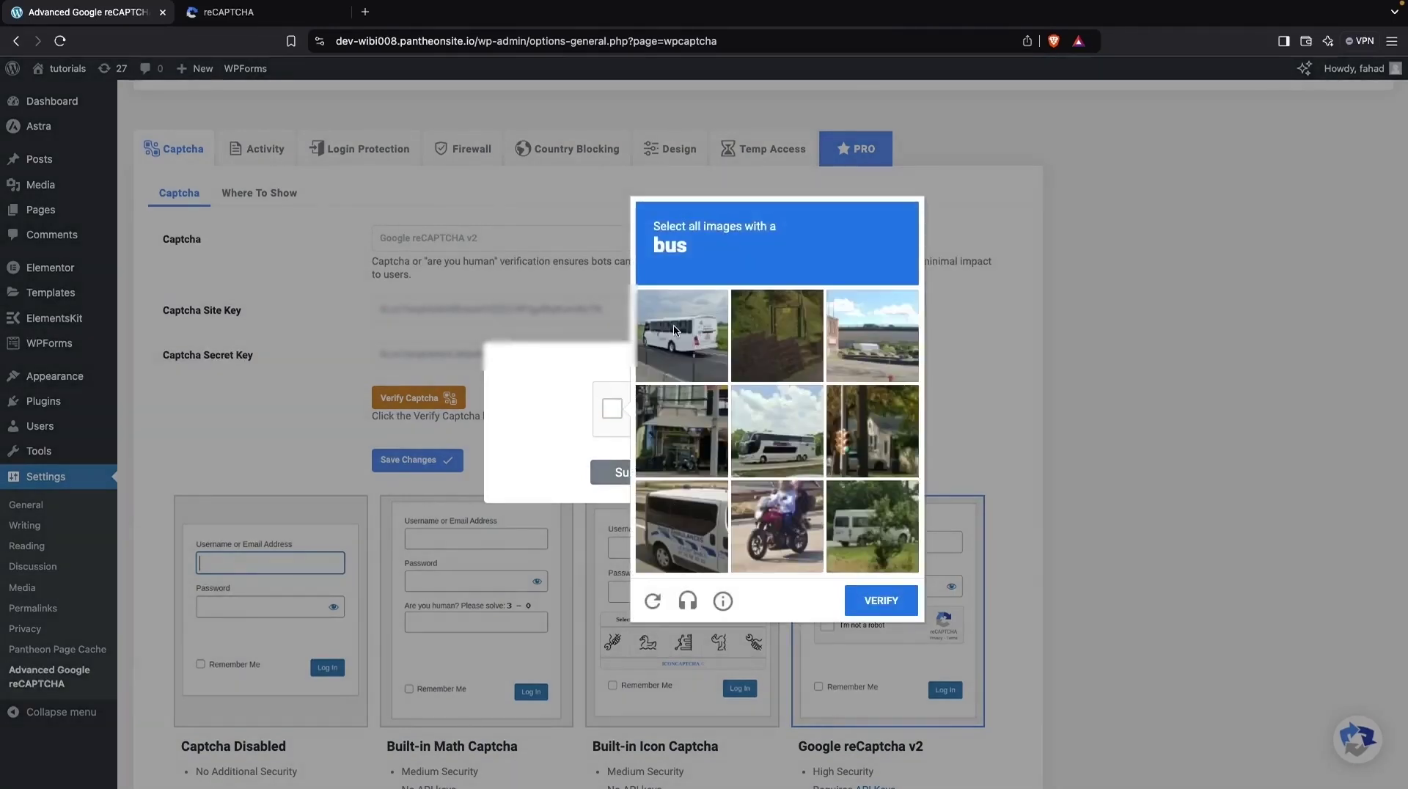
left_click(675, 330)
left_click(689, 541)
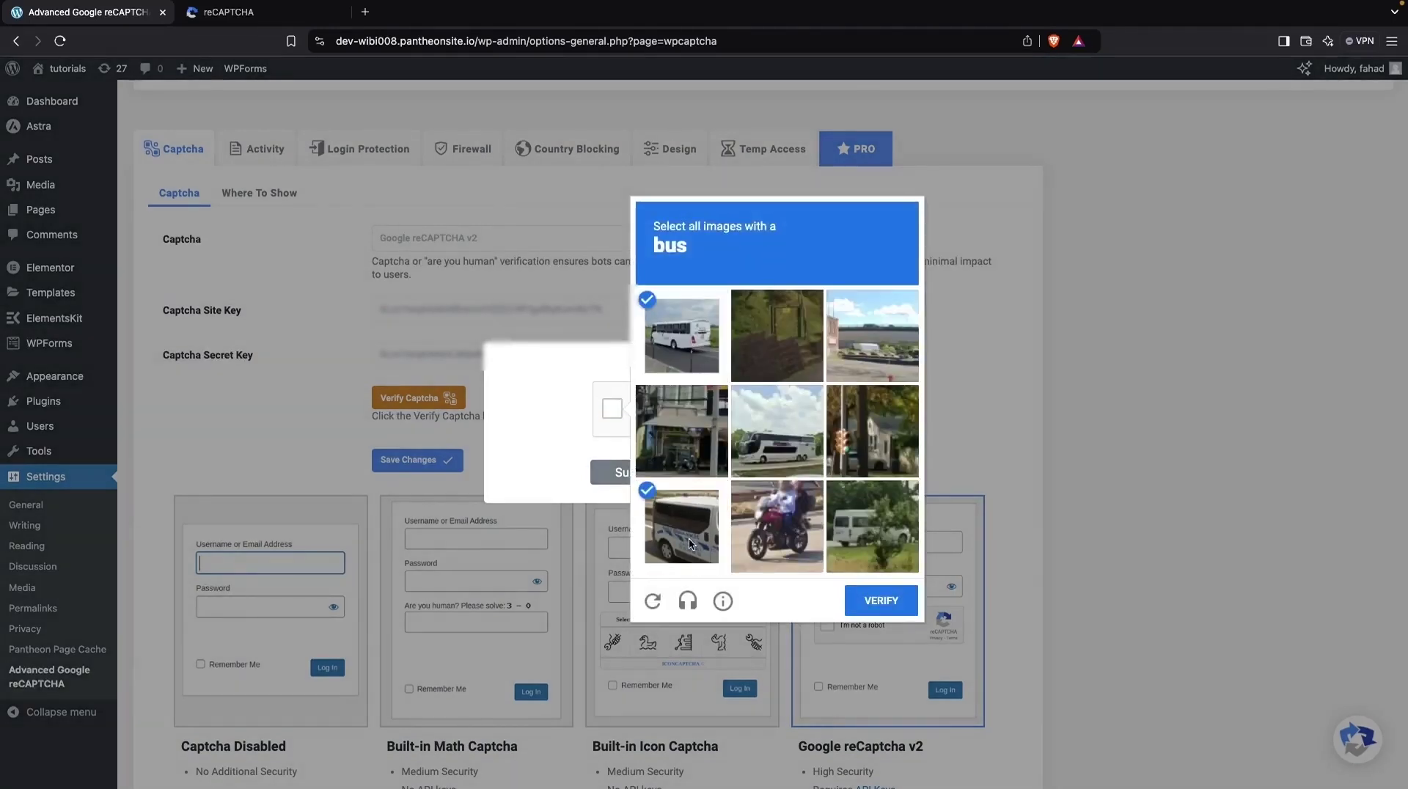
left_click(881, 600)
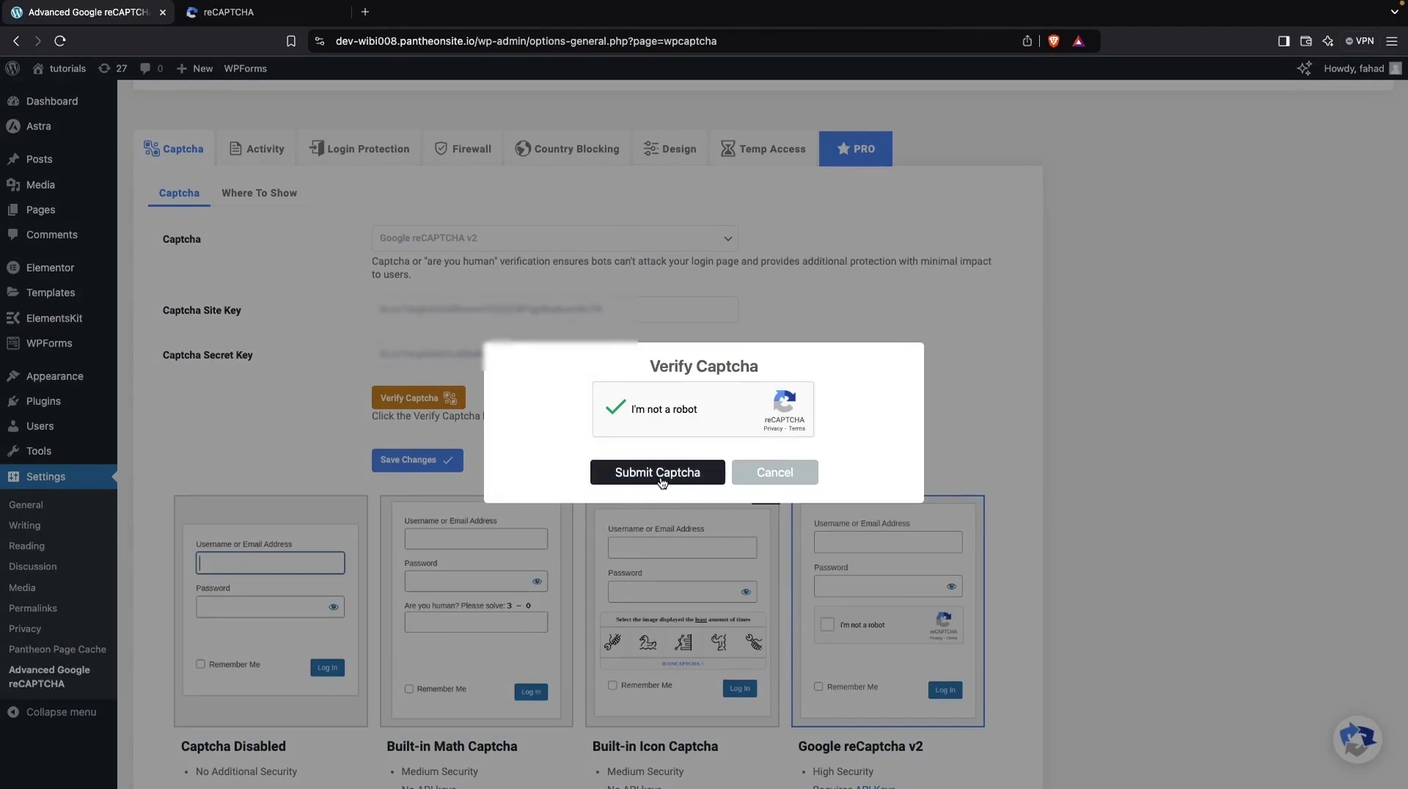
left_click(660, 473)
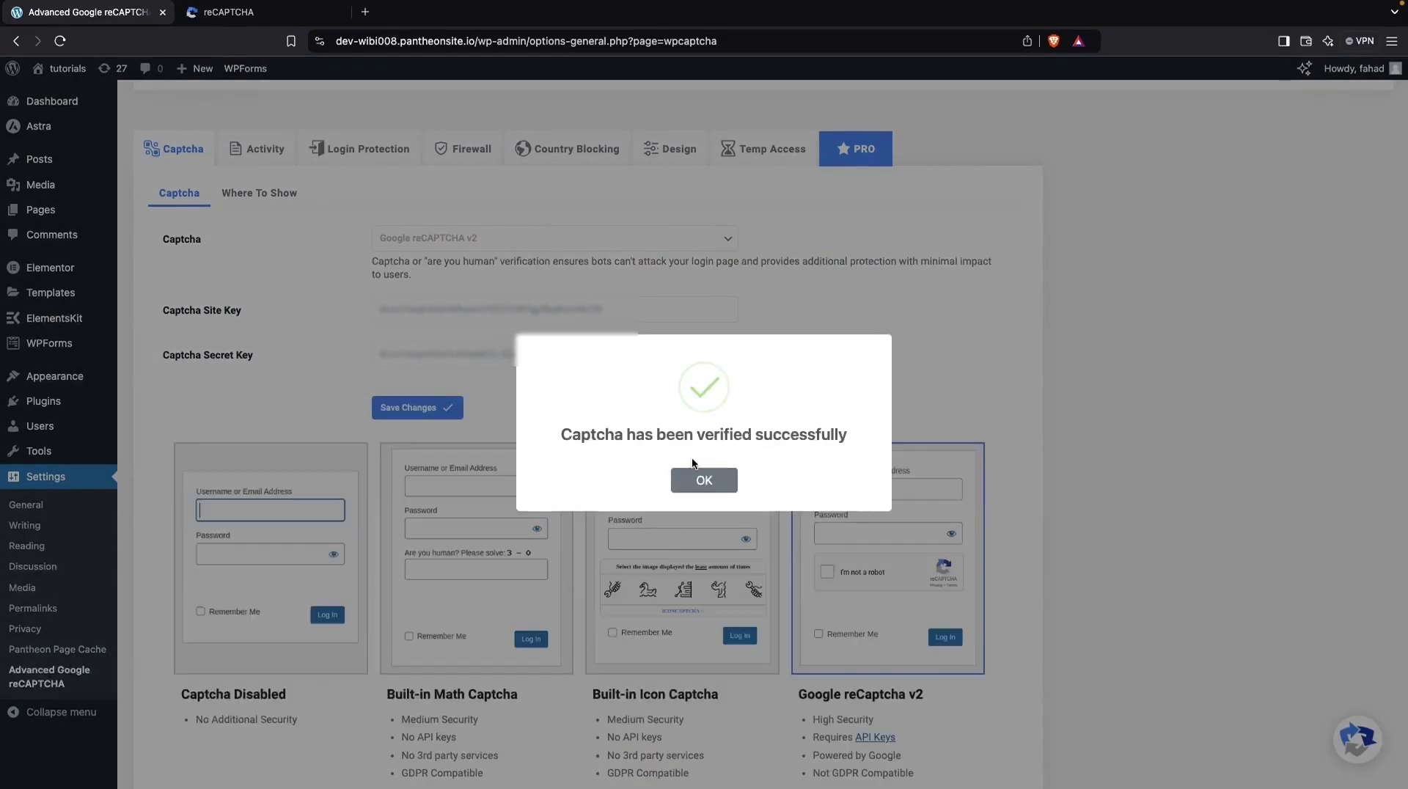
left_click(704, 482)
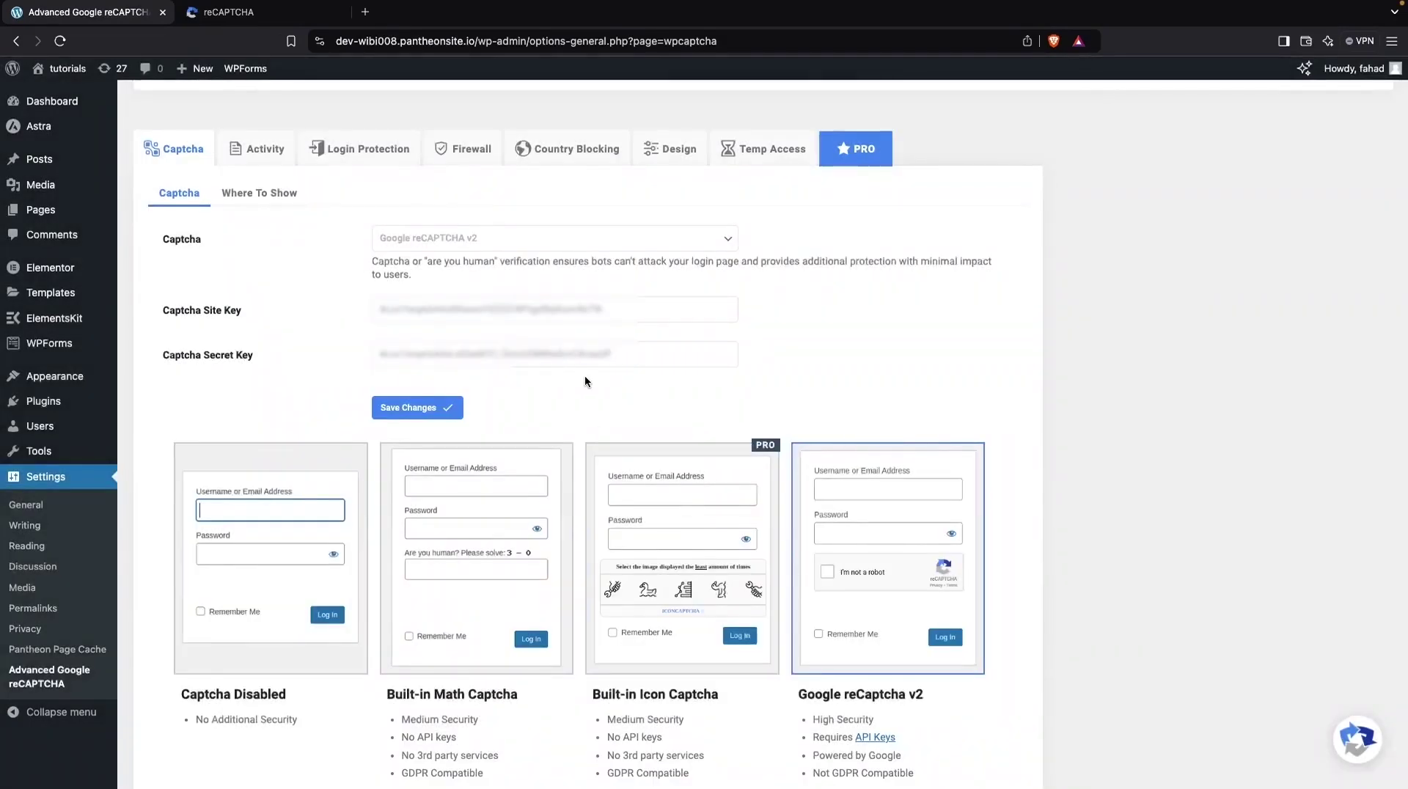
scroll(662, 275, "down", 1)
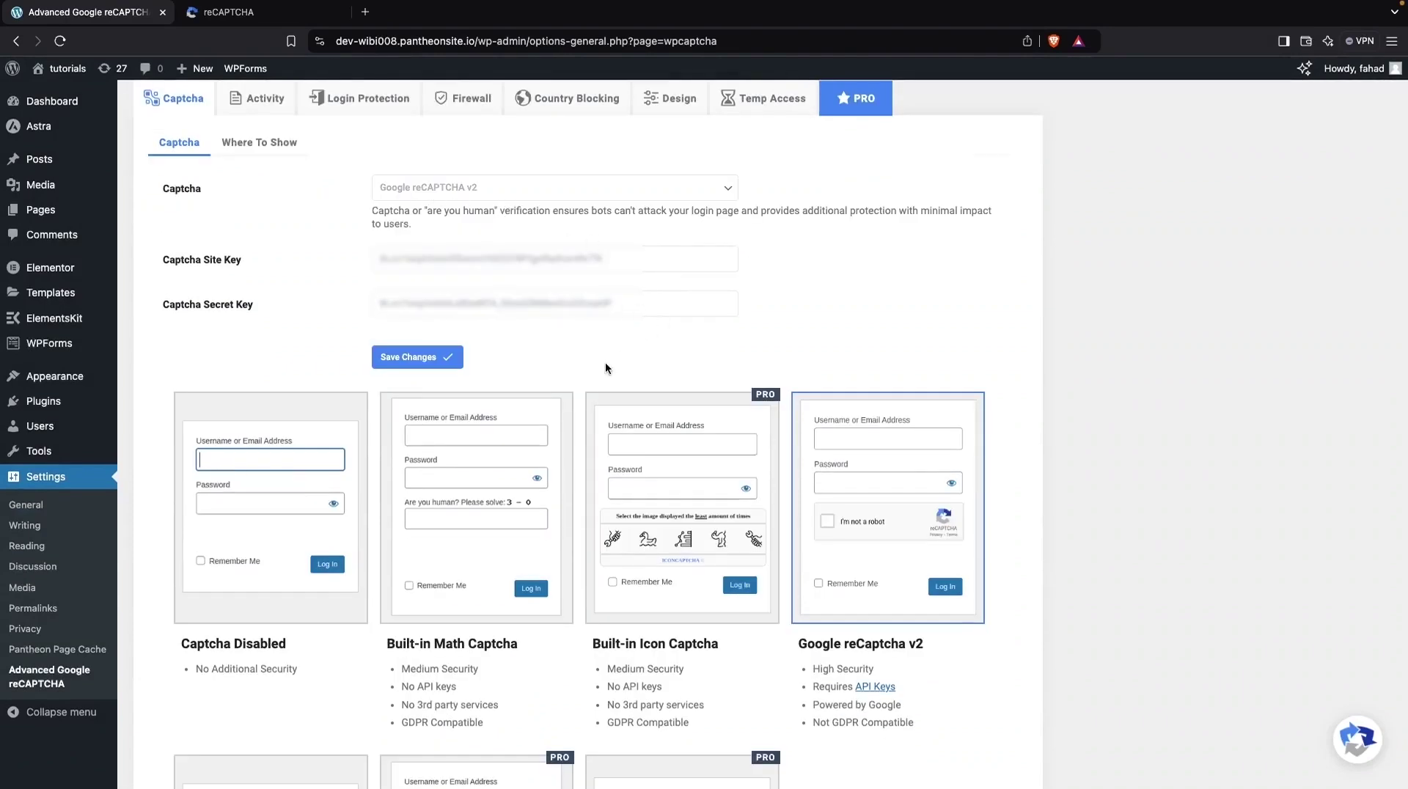
scroll(359, 588, "down", 7)
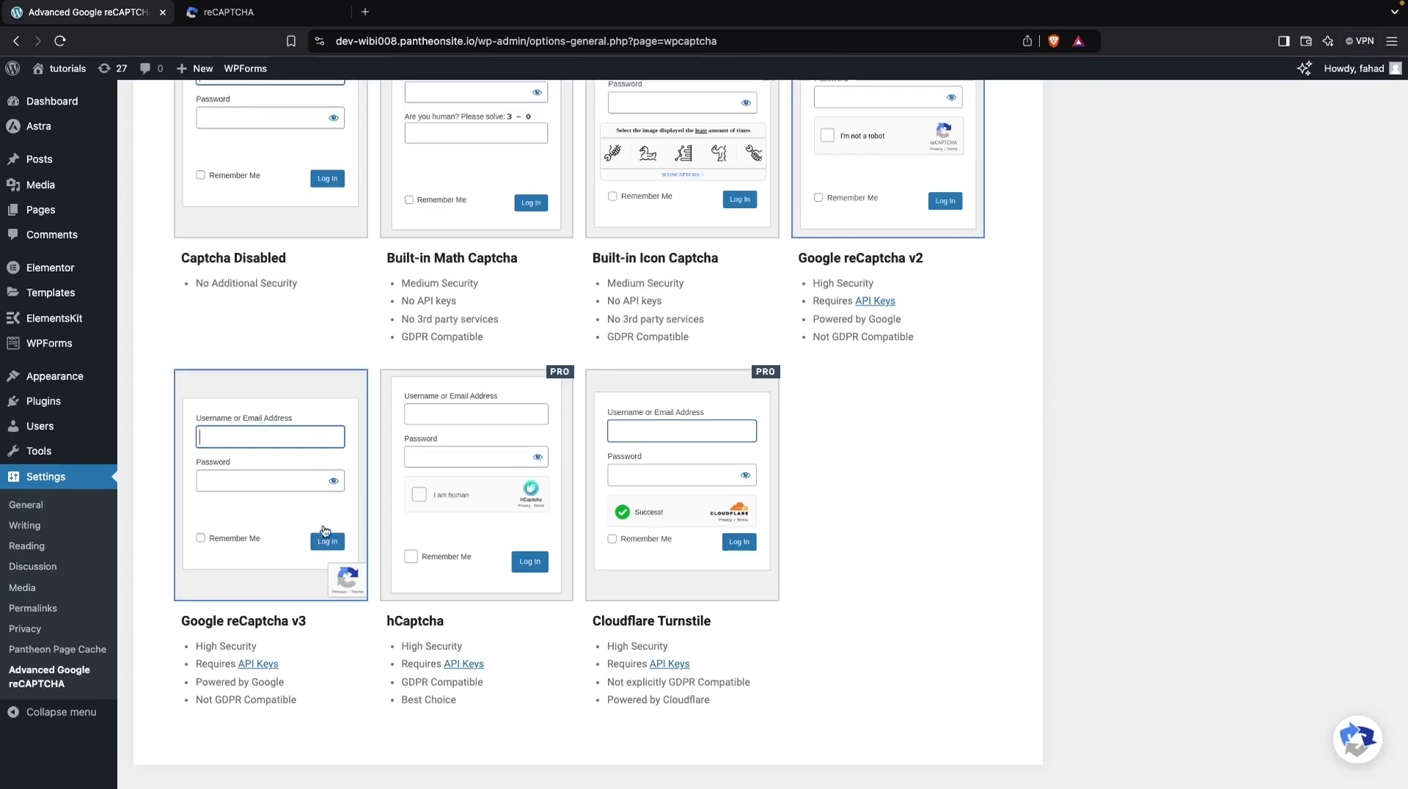
scroll(322, 506, "up", 9)
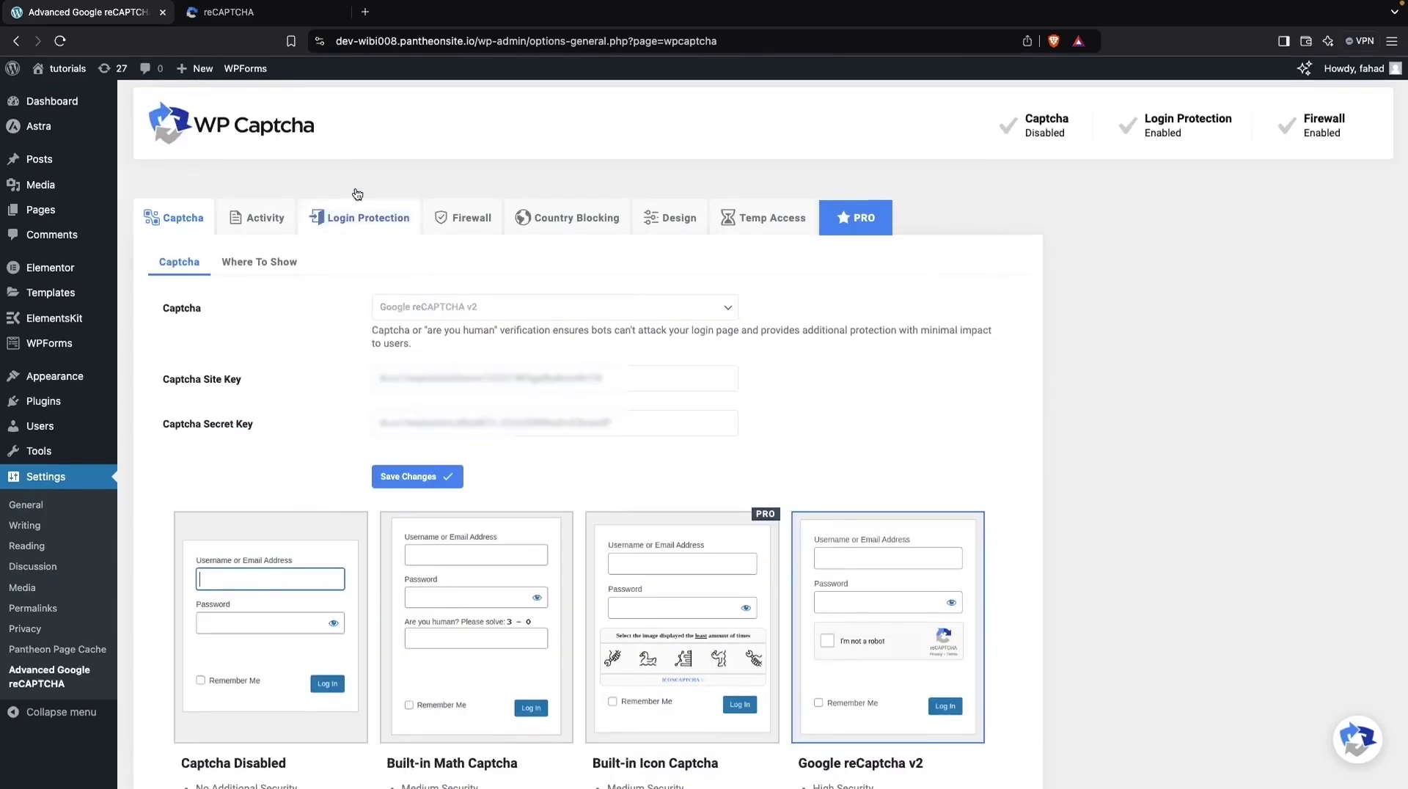
key("ctrl+Tab")
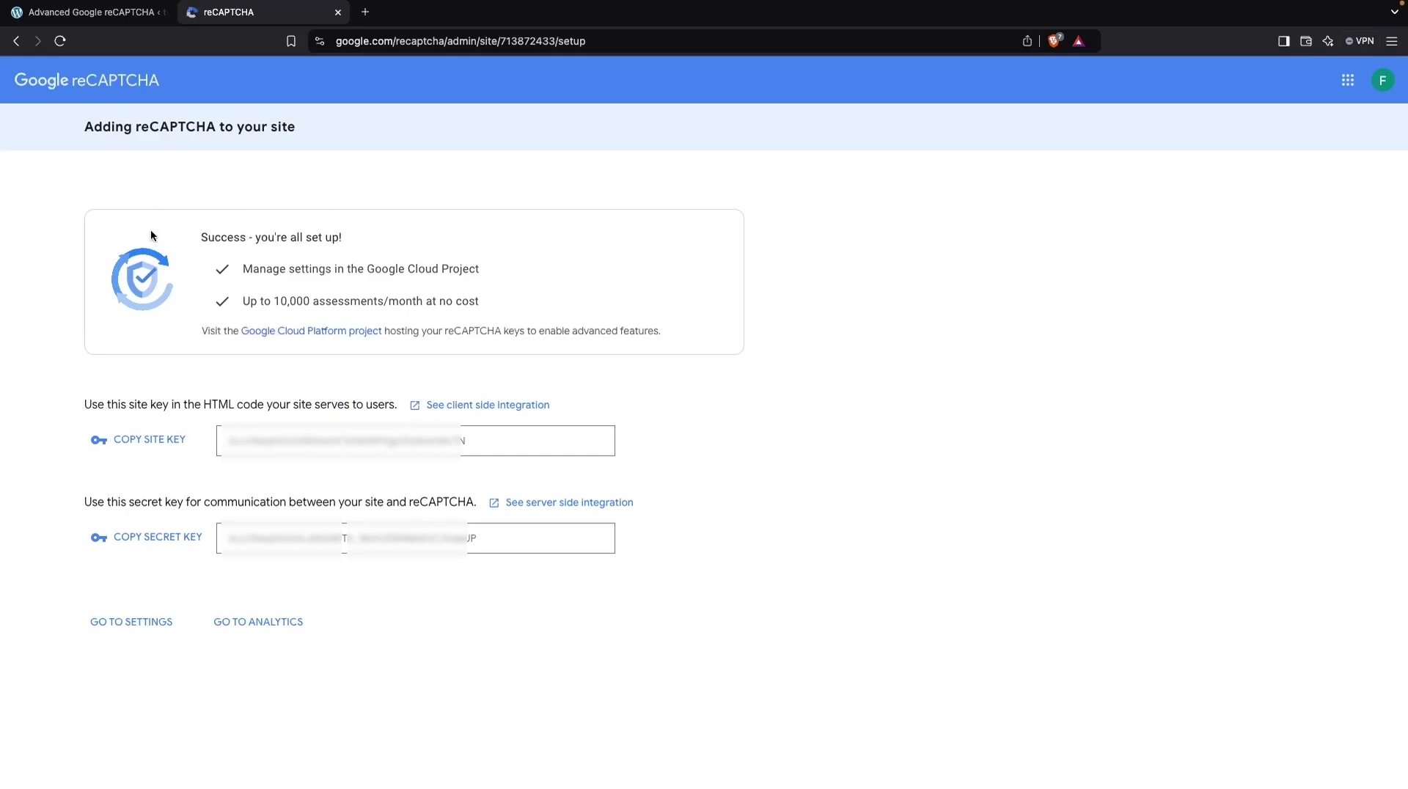
left_click(116, 14)
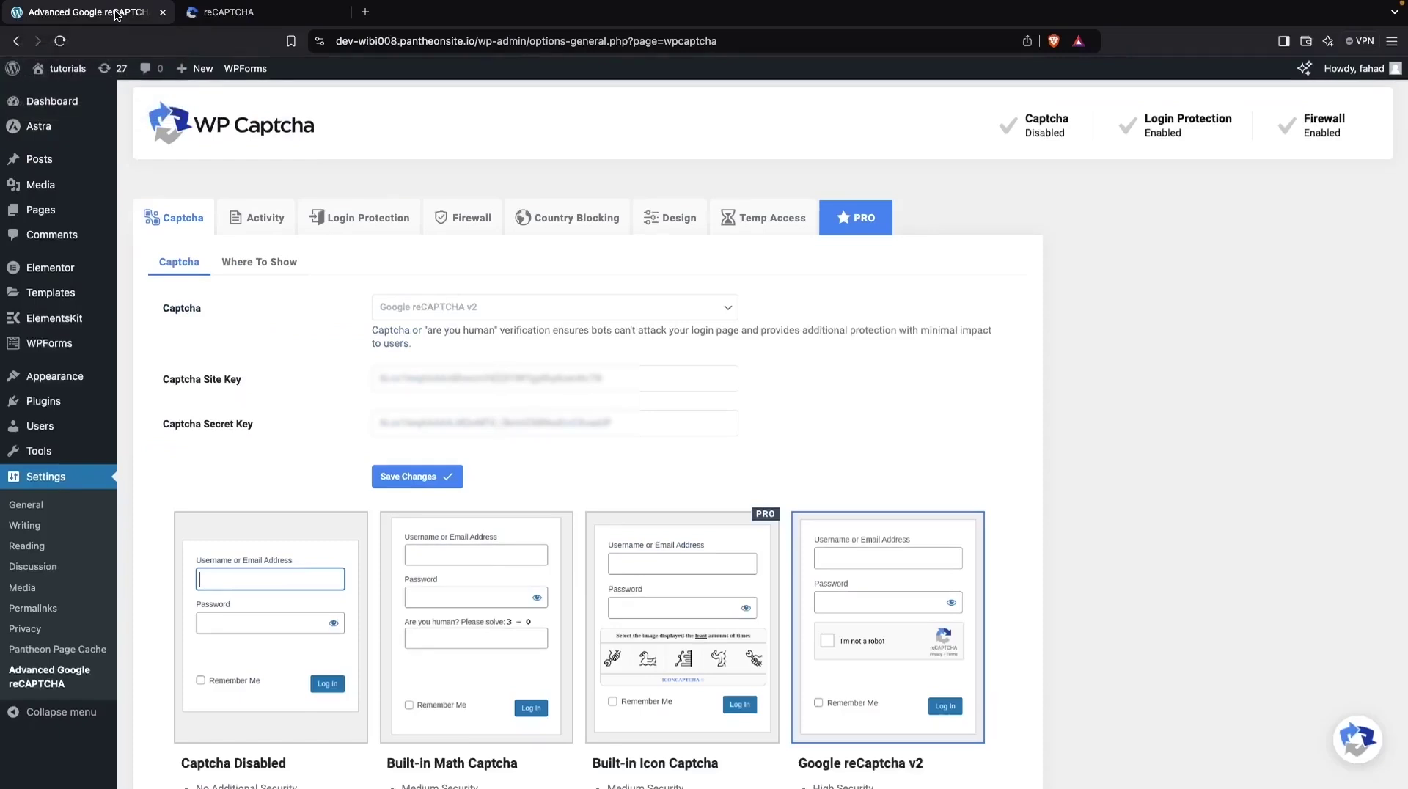
Step: Save, then disable captcha on the Comment Form under Where To Show and save again
left_click(426, 475)
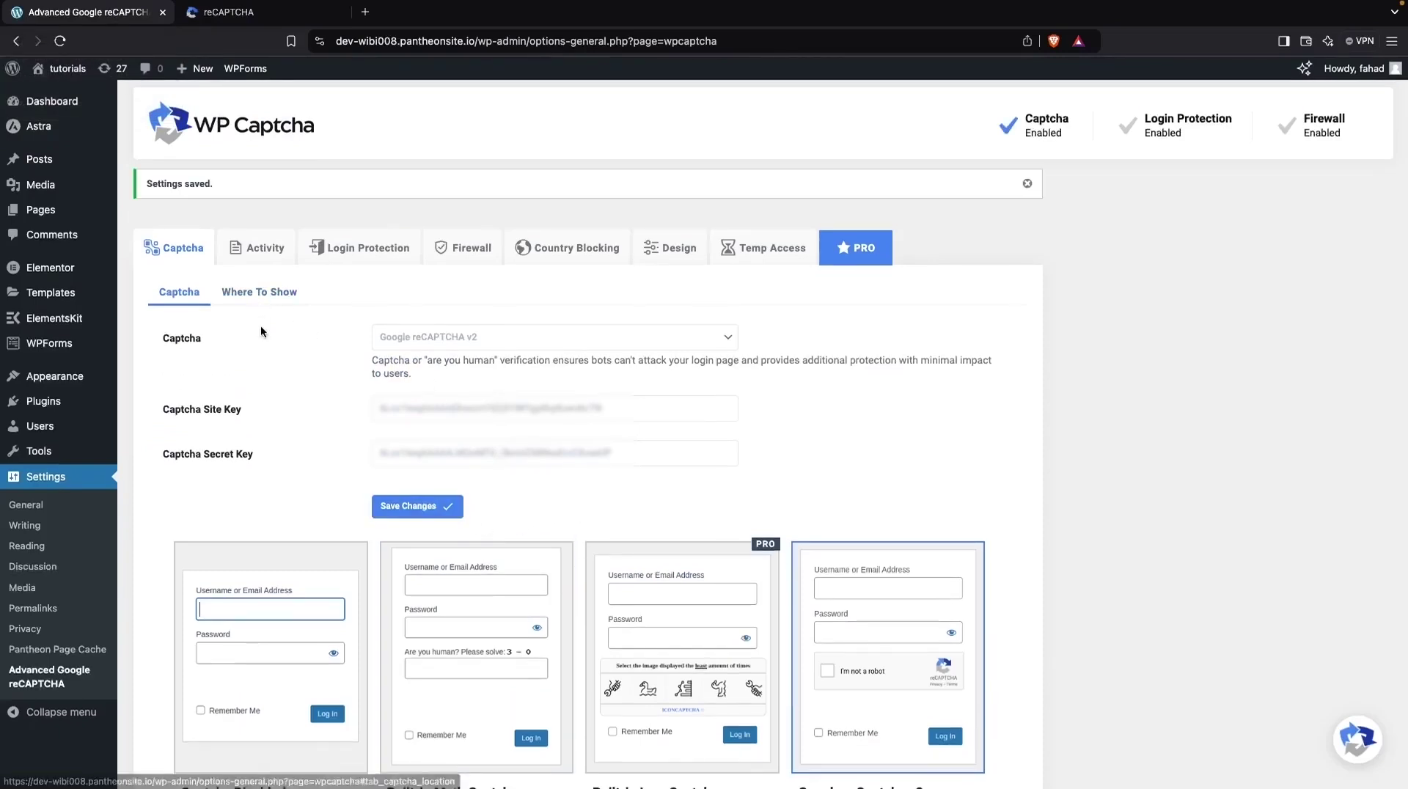
left_click(280, 300)
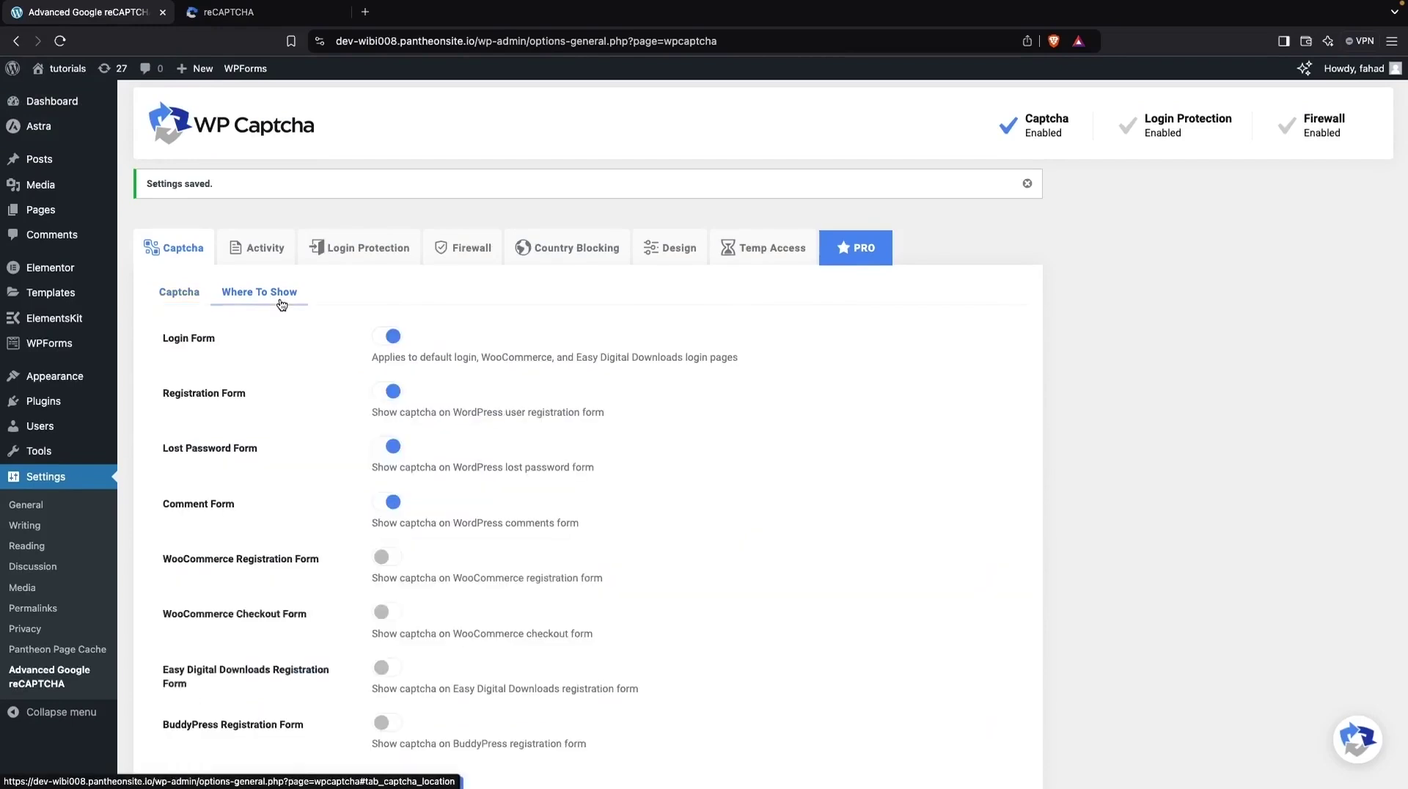
scroll(301, 411, "down", 3)
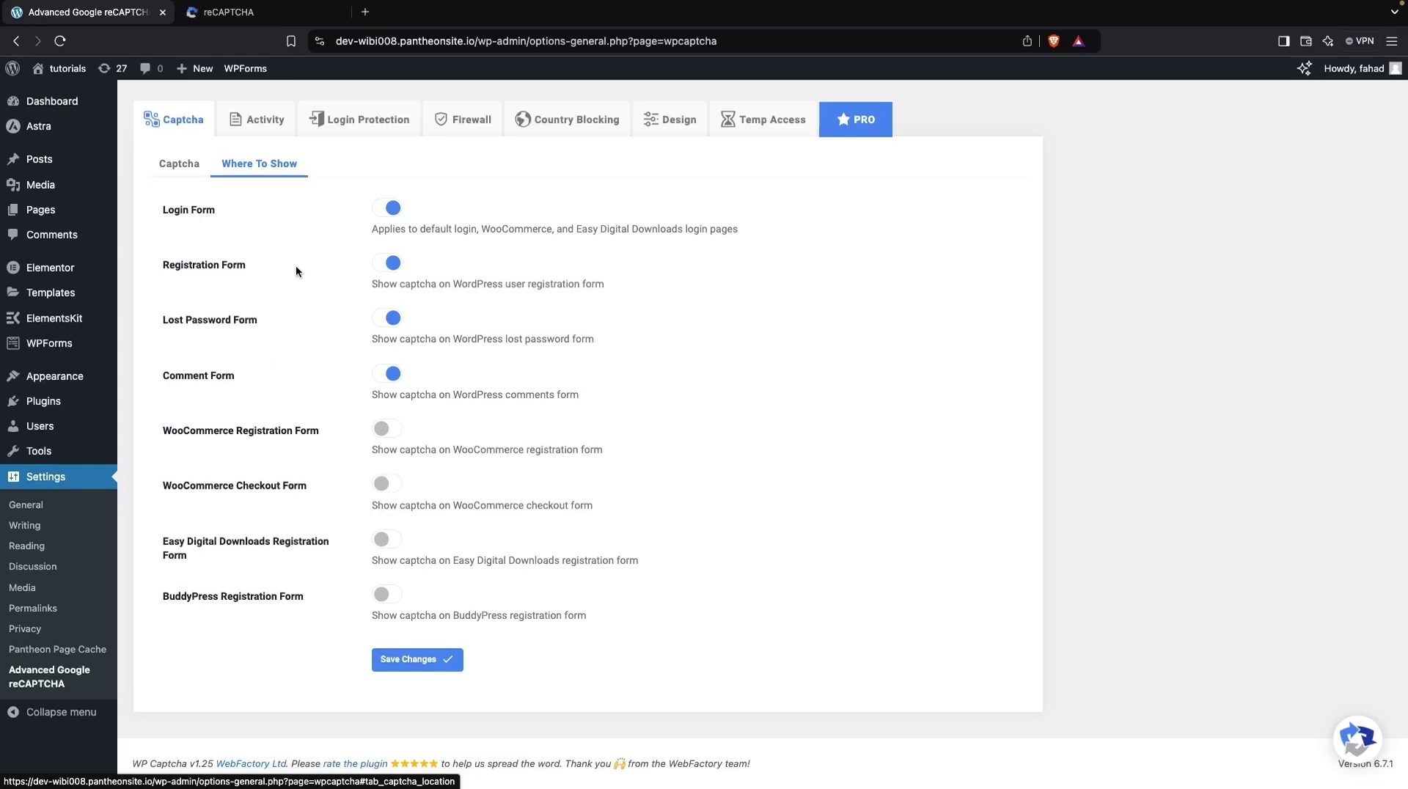
left_click(383, 376)
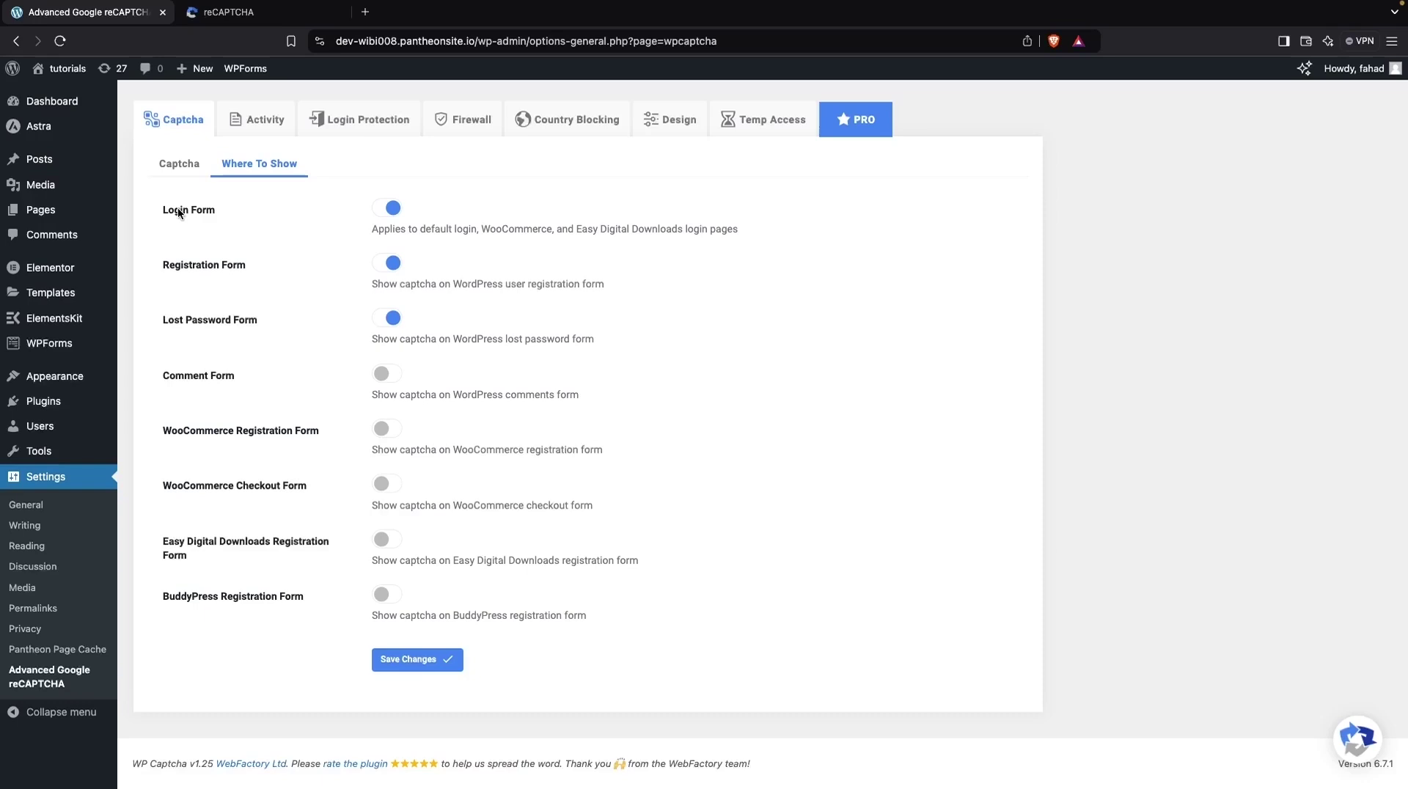
left_click(408, 661)
Step: Log out, check reCAPTCHA on the lost-password form, and return to the login form
mouse_move(1379, 70)
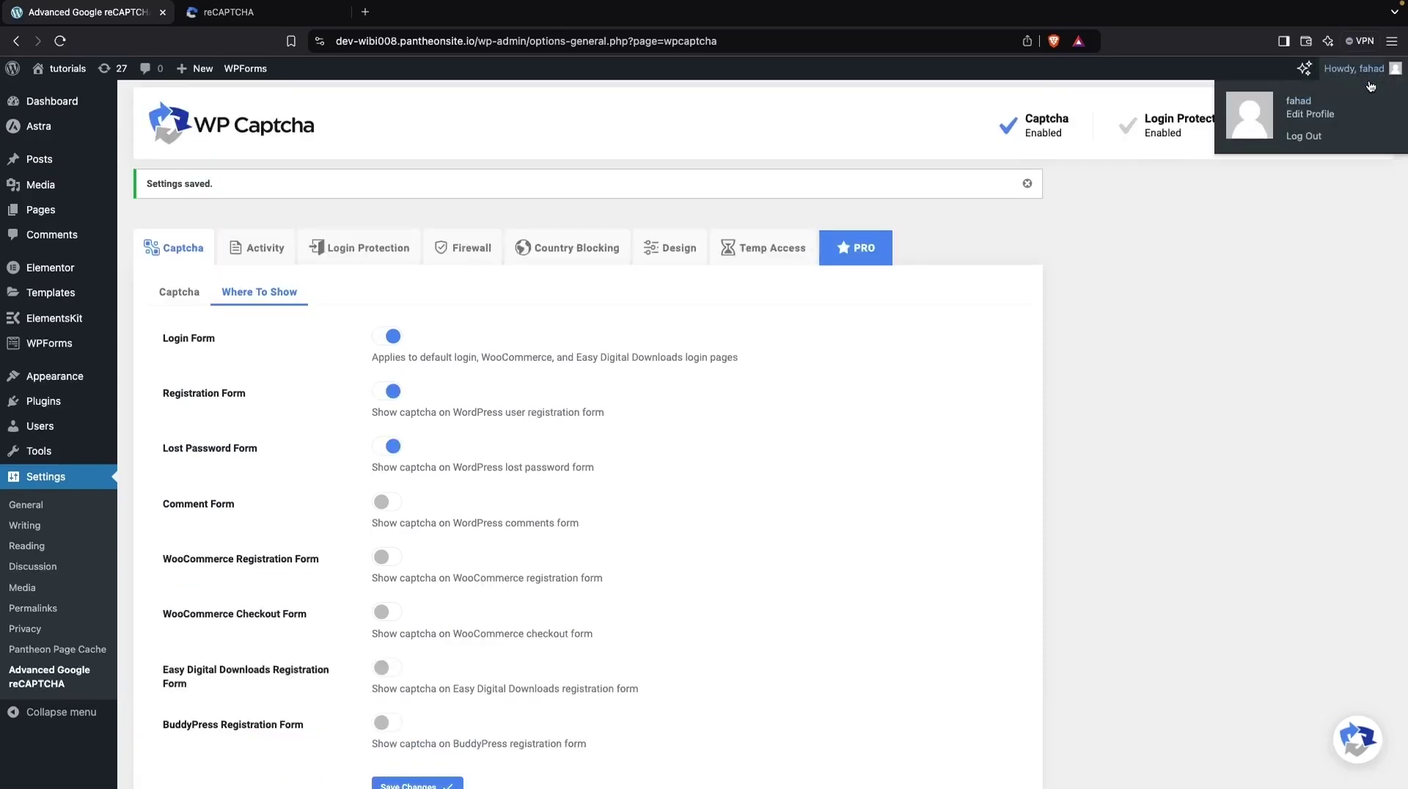
left_click(1302, 137)
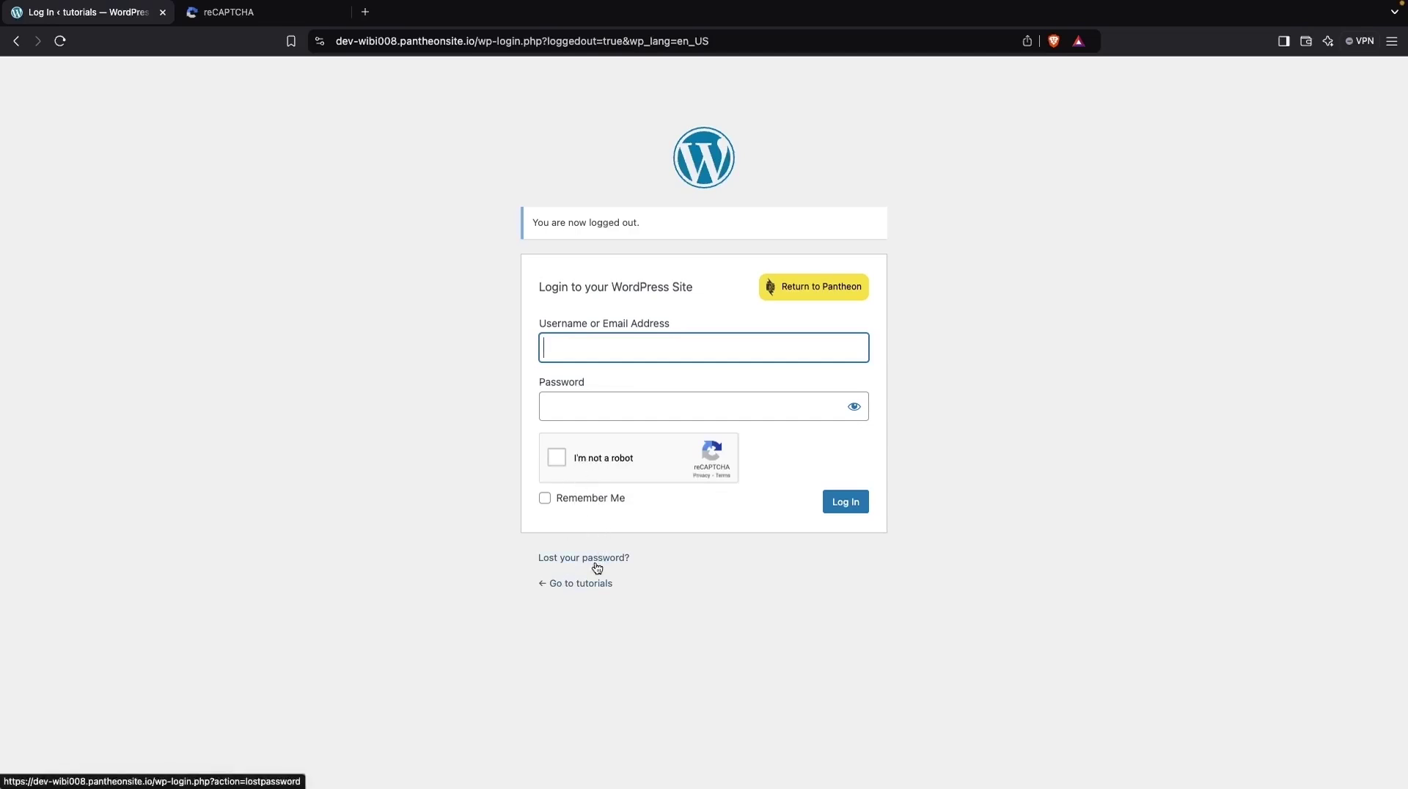
left_click(596, 561)
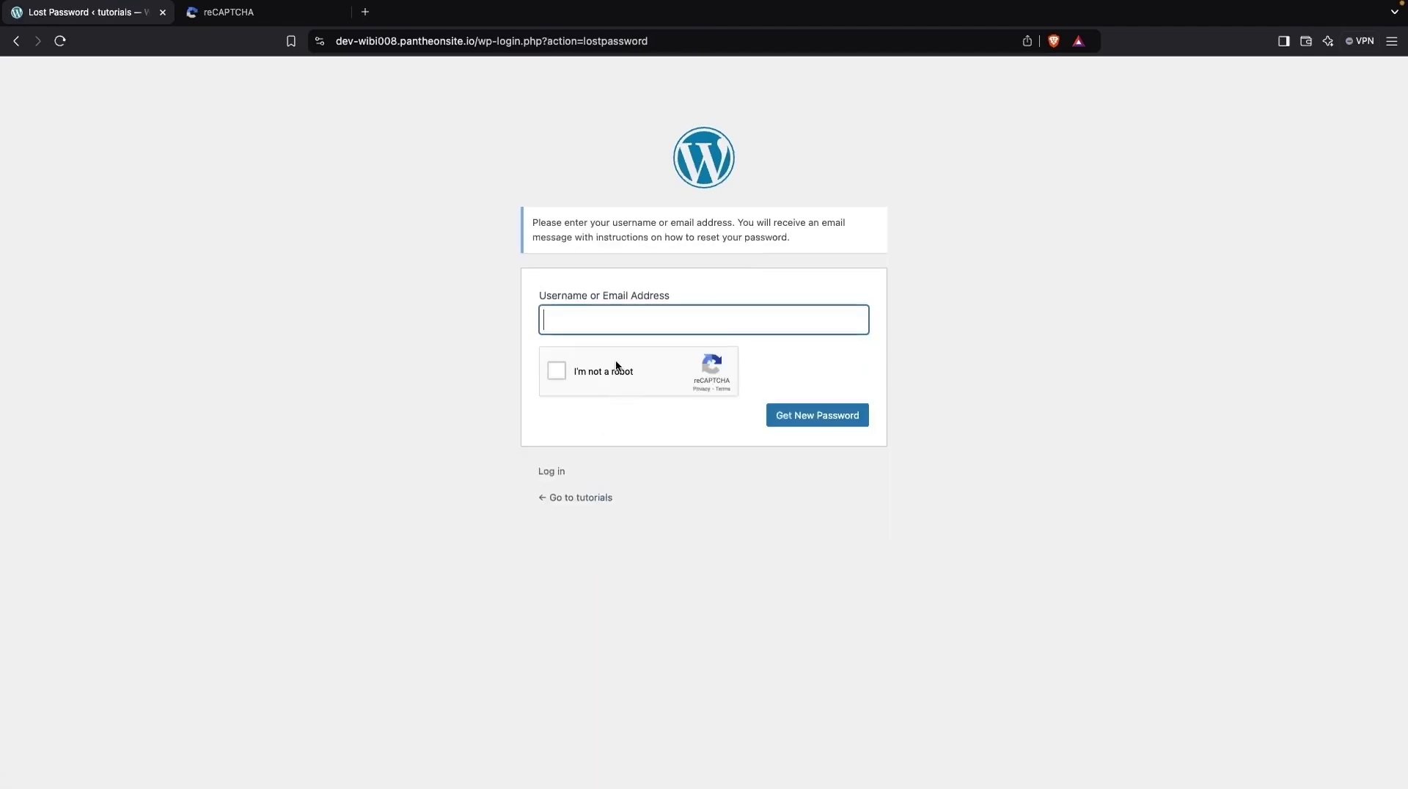
left_click(555, 475)
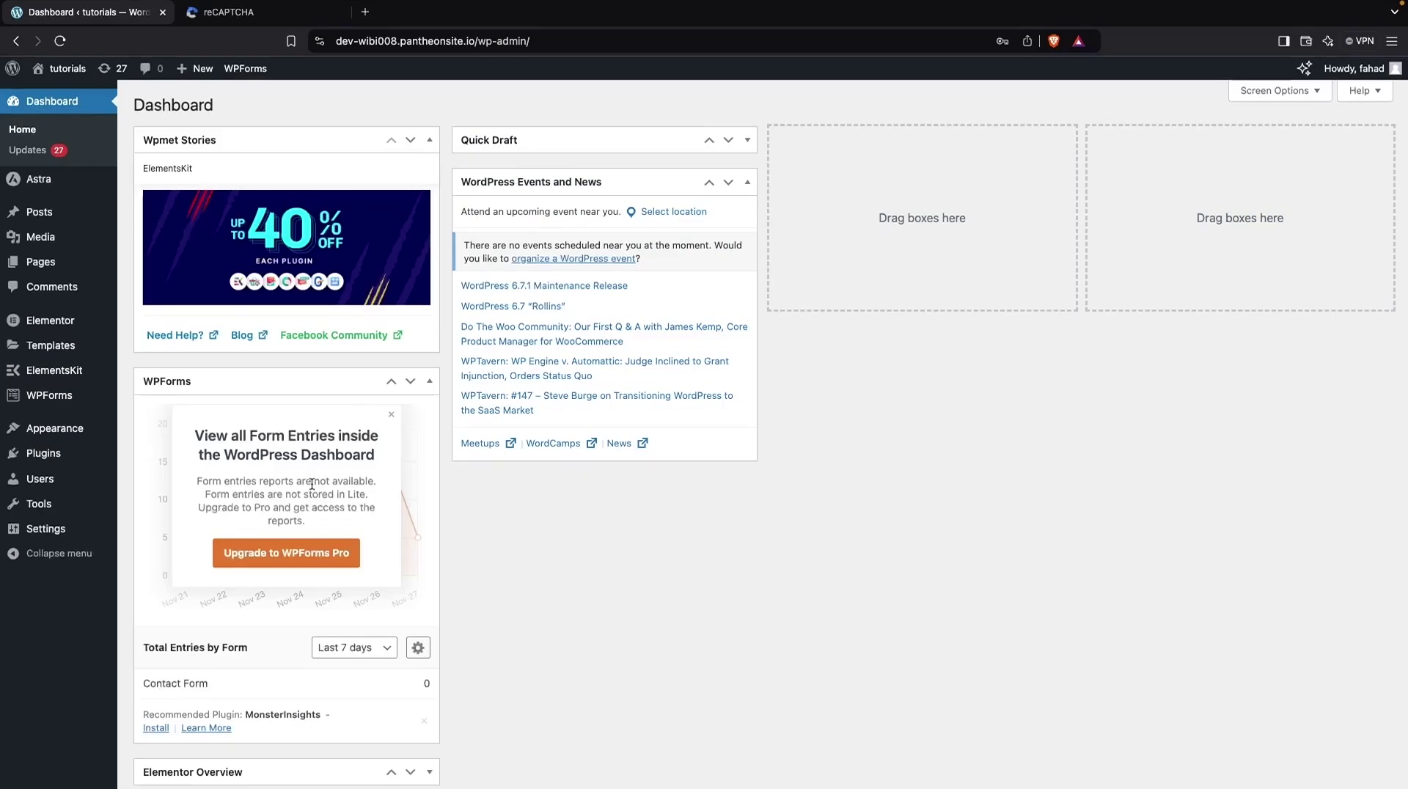
Step: In Settings > General, tick the 'Anyone can register' membership option and save the changes
mouse_move(64, 440)
mouse_move(70, 534)
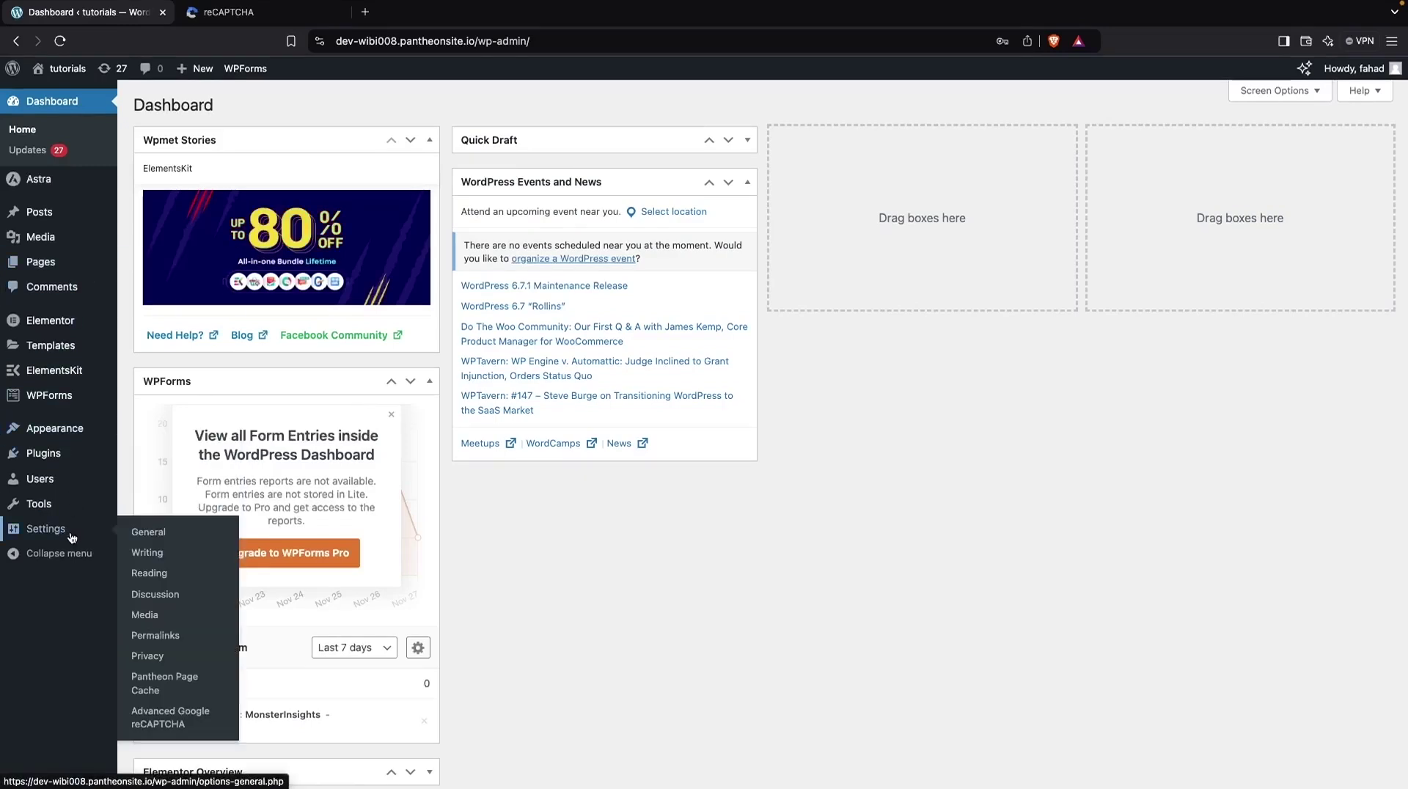
left_click(189, 530)
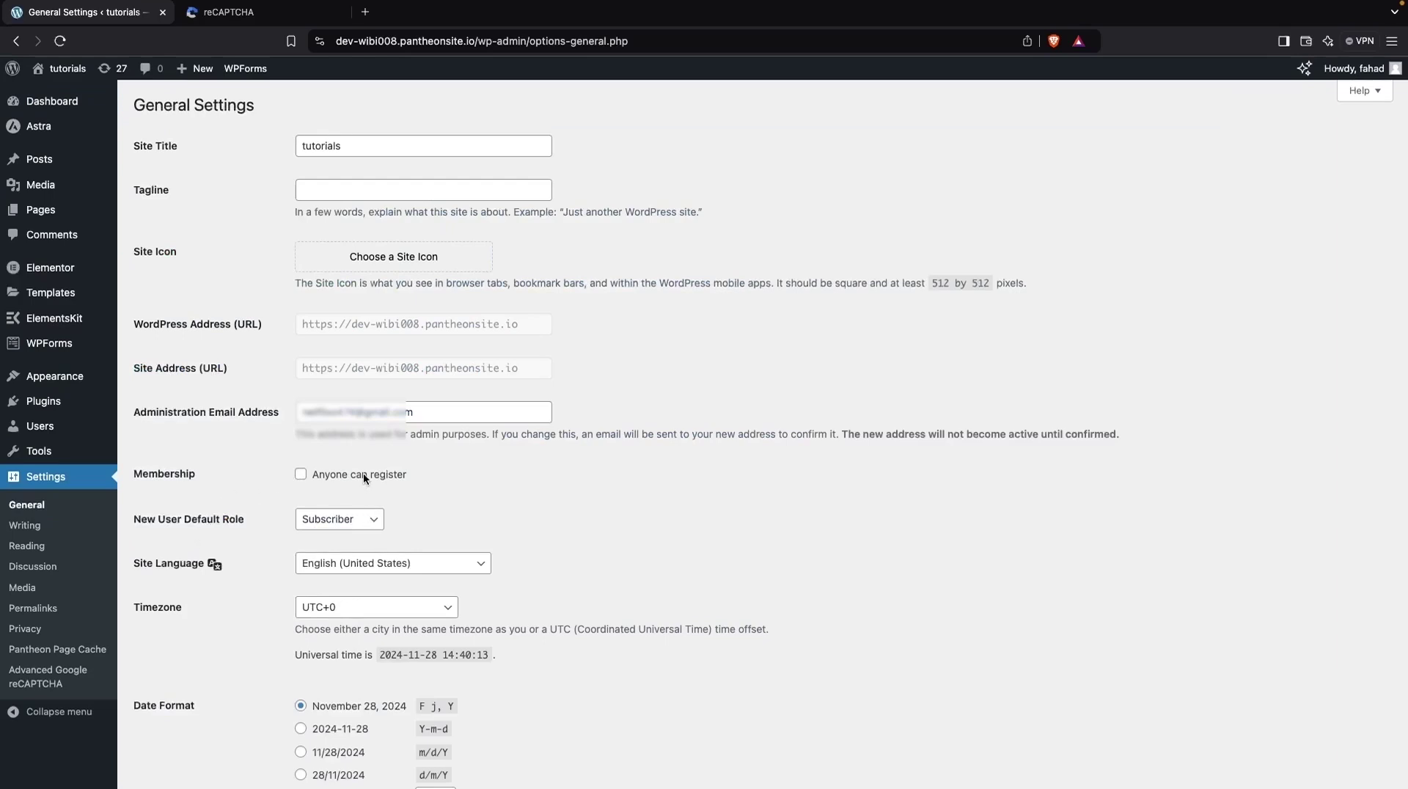
left_click(301, 474)
scroll(355, 522, "down", 6)
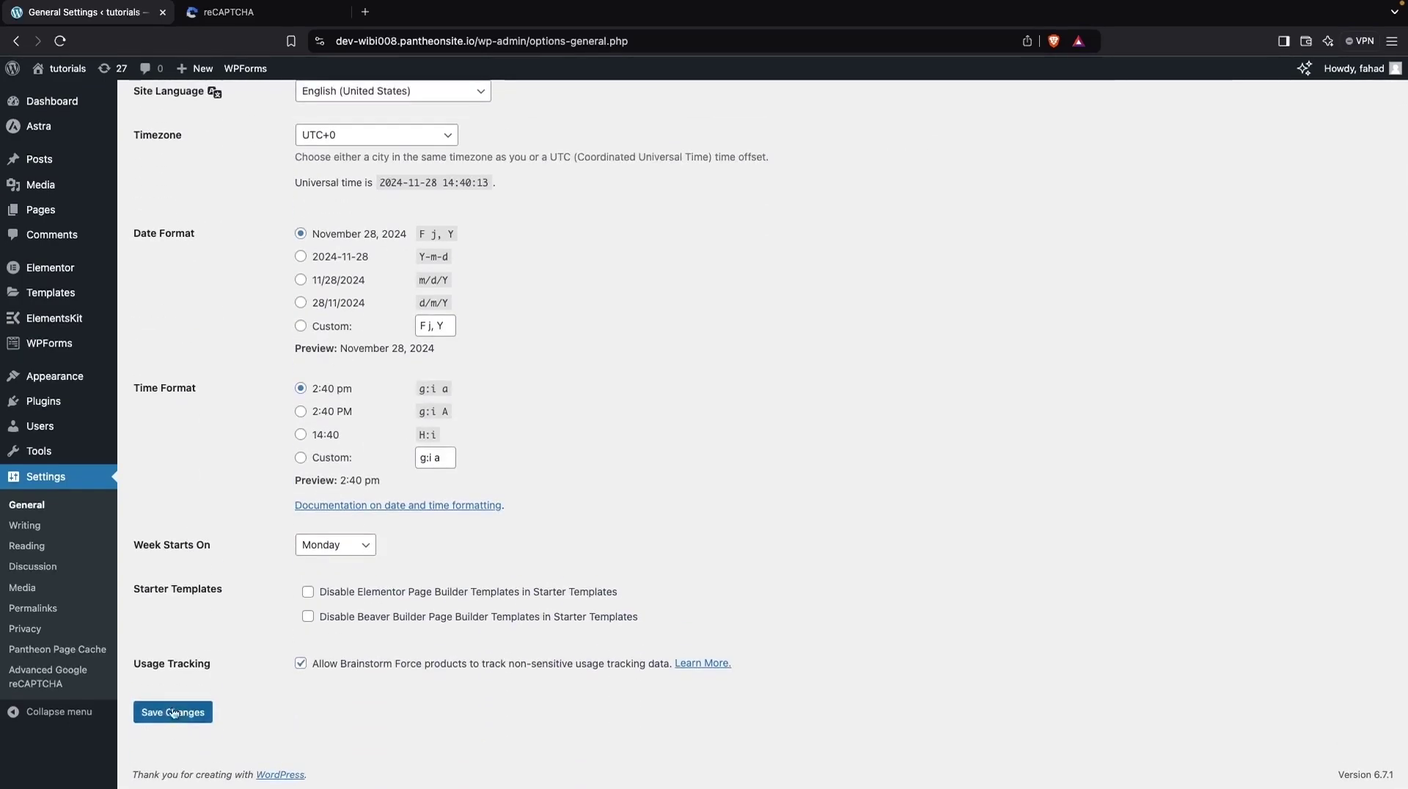
left_click(168, 715)
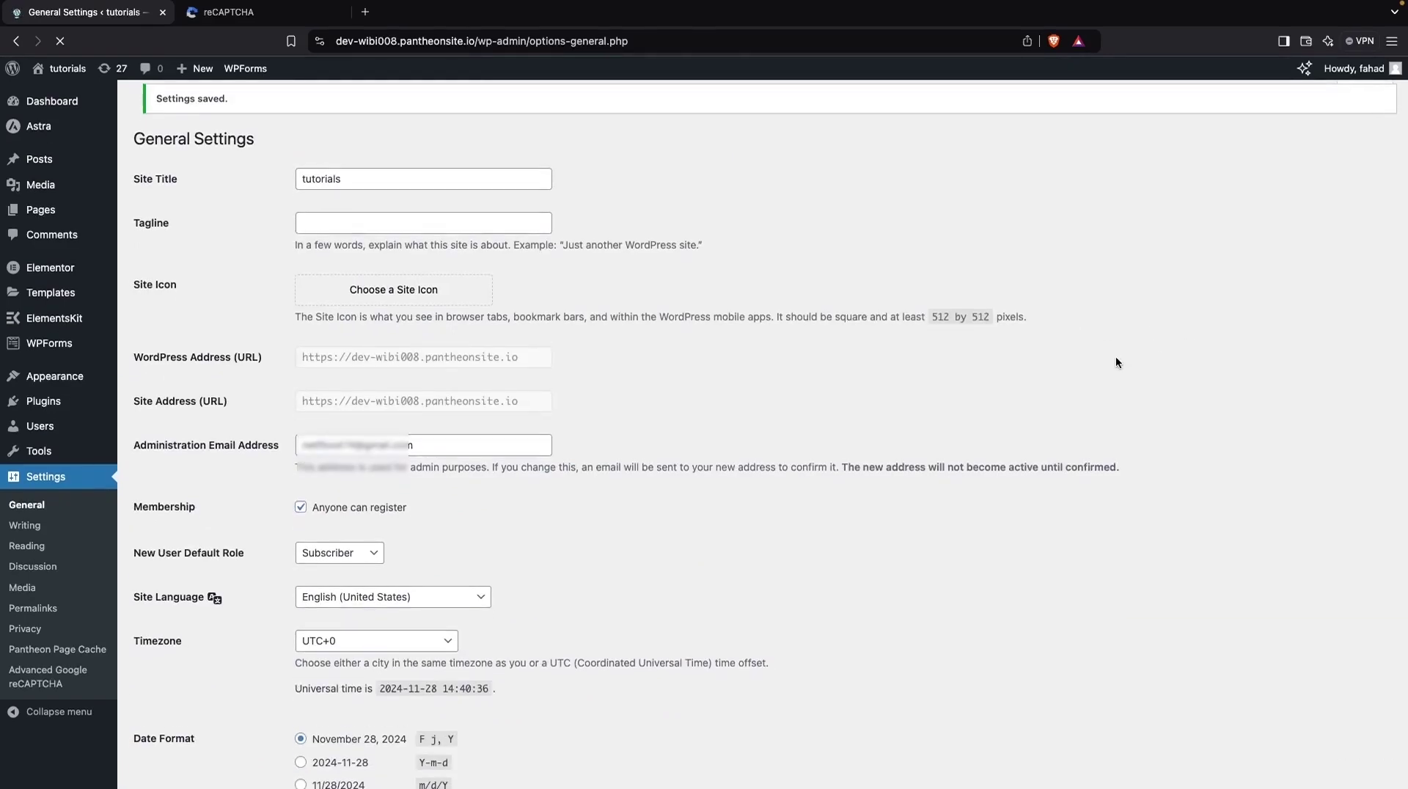
Step: Log out and open the Register form, which shows the reCAPTCHA below Username and Email
mouse_move(1395, 71)
left_click(1325, 146)
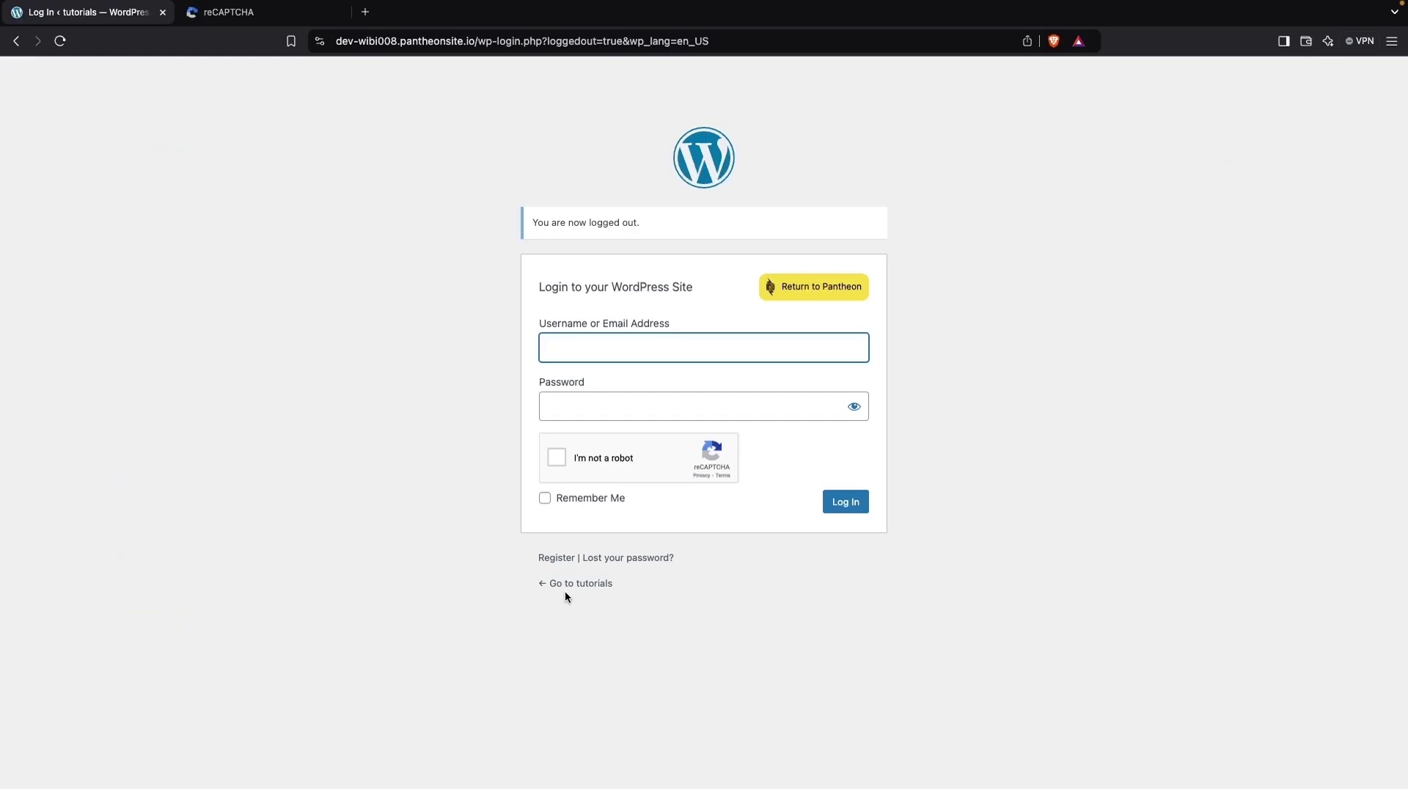
left_click(563, 562)
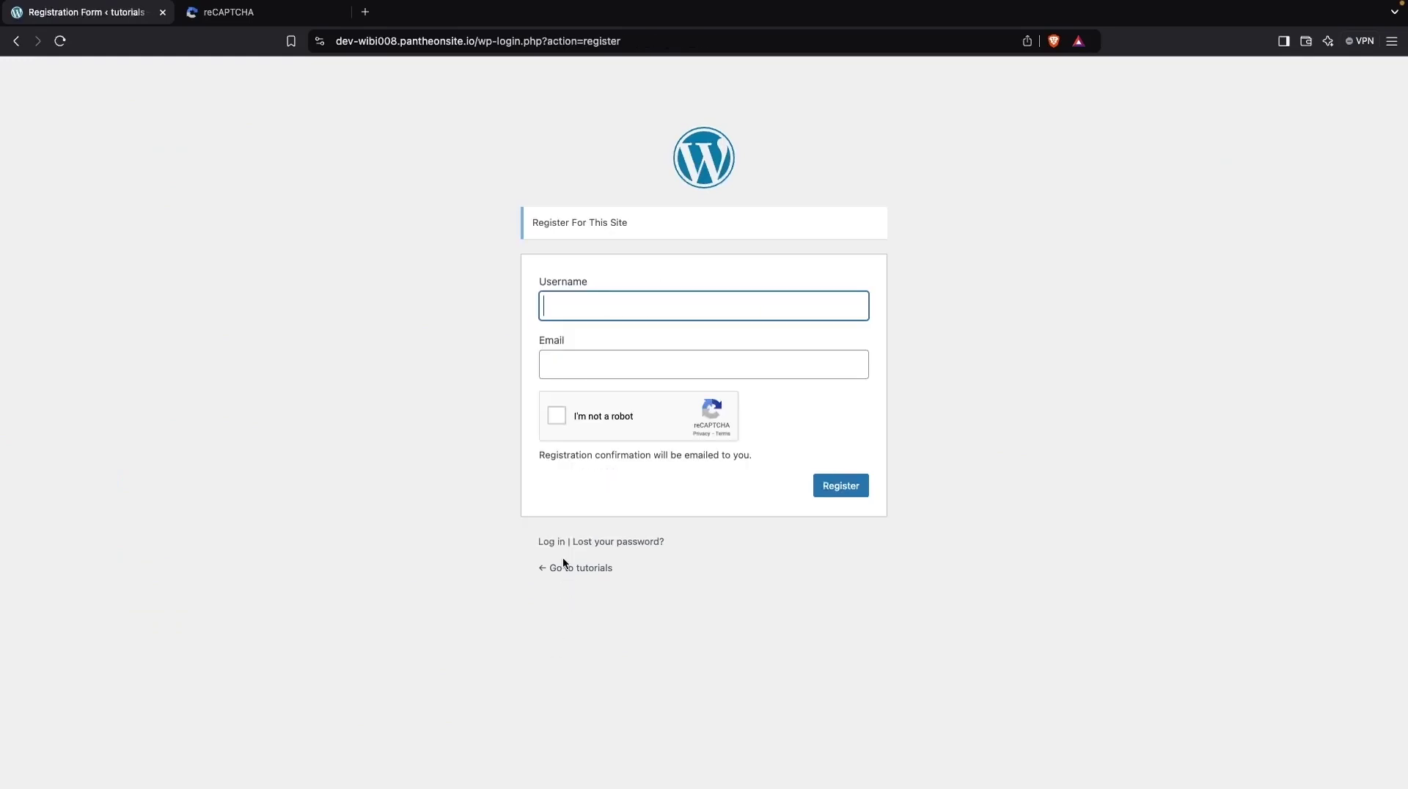